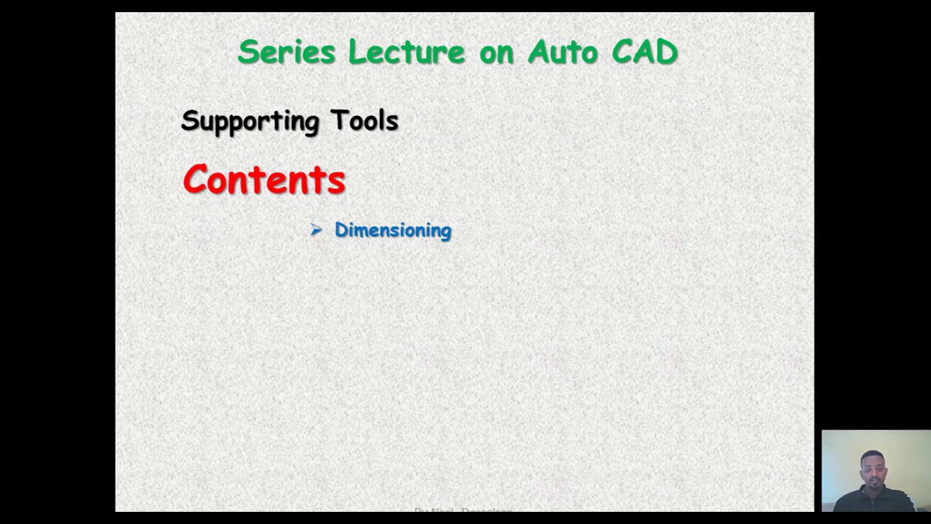
# - Leave the PowerPoint slideshow and bring up the AutoCAD drawing dimen.dwg
pyautogui.press('Escape')
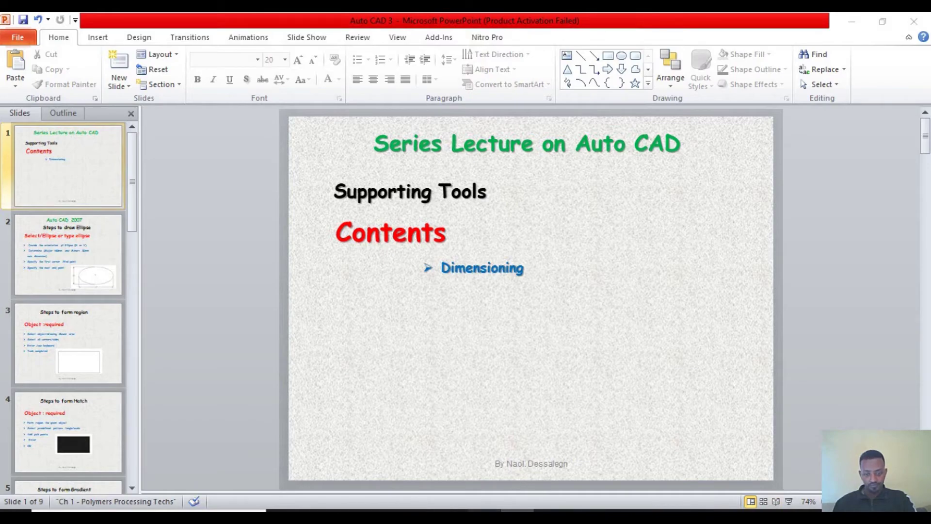
pyautogui.hotkey('alt', 'Tab')
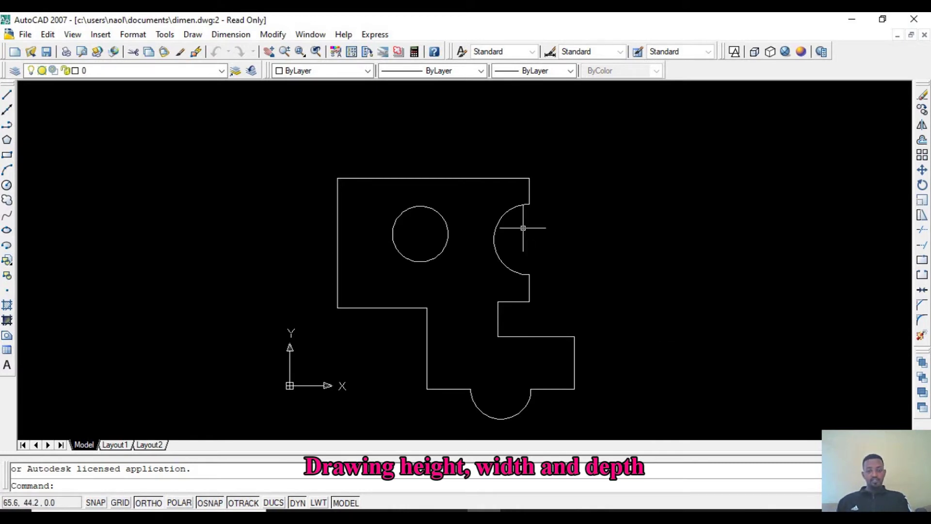
# - Bring up the Dimension menu's command list over the undimensioned bracket
pyautogui.scroll(2, 455, 312)
pyautogui.scroll(-2, 455, 312)
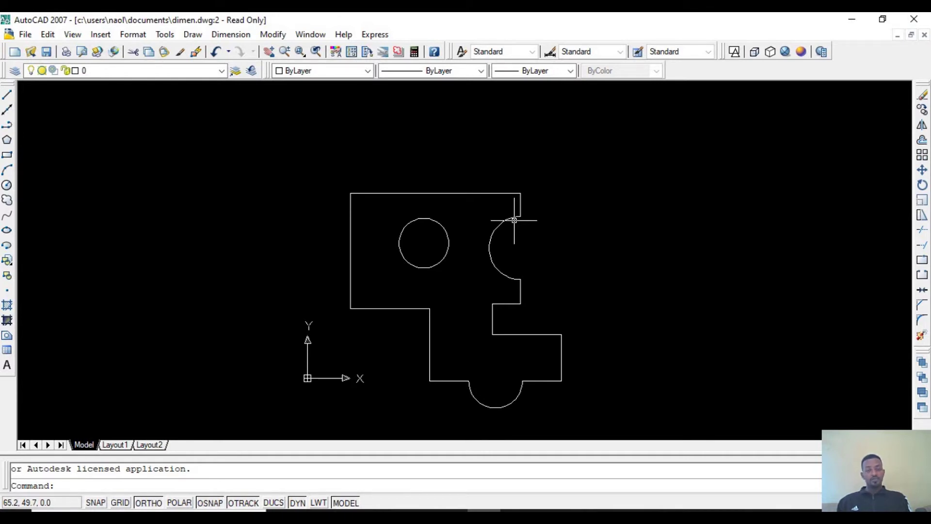
pyautogui.click(231, 35)
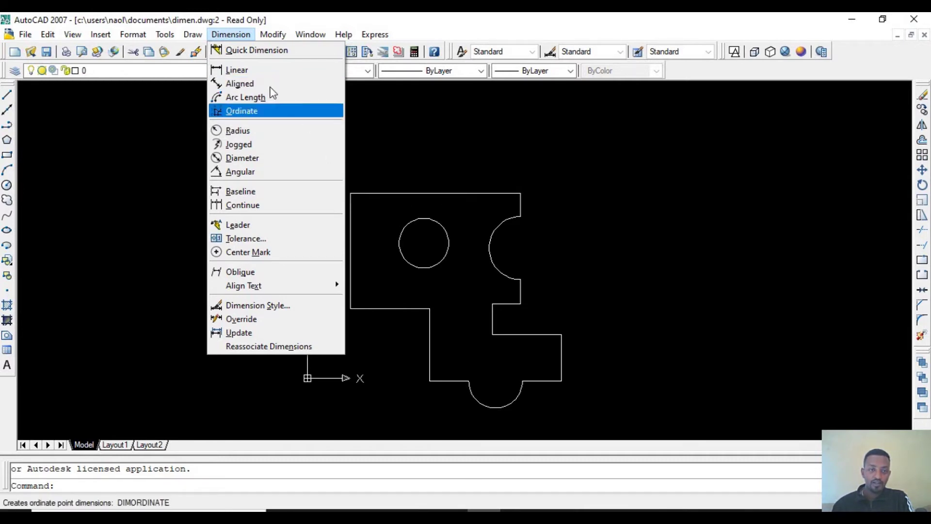
# - Add linear dimensions: 53.9 above the top edge and 36.5 left of the left edge
pyautogui.click(252, 71)
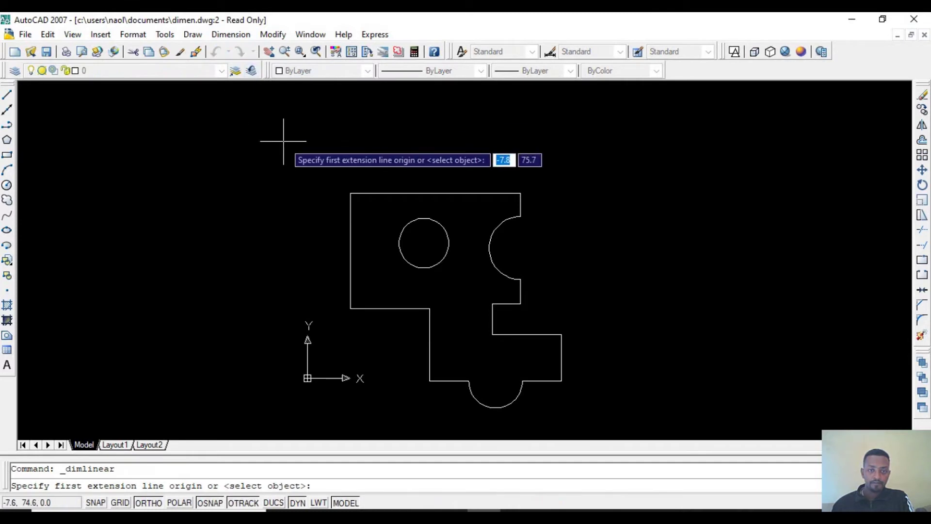
pyautogui.click(350, 193)
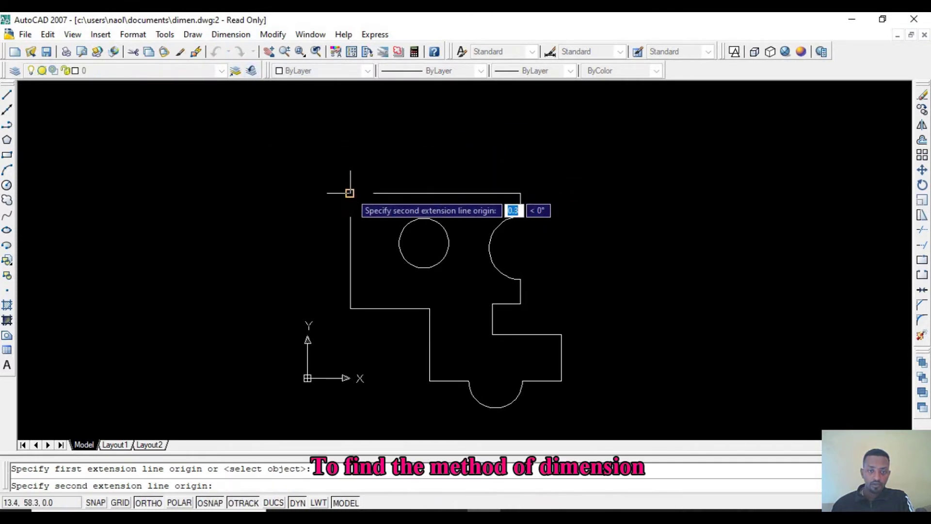
pyautogui.click(520, 193)
pyautogui.click(483, 145)
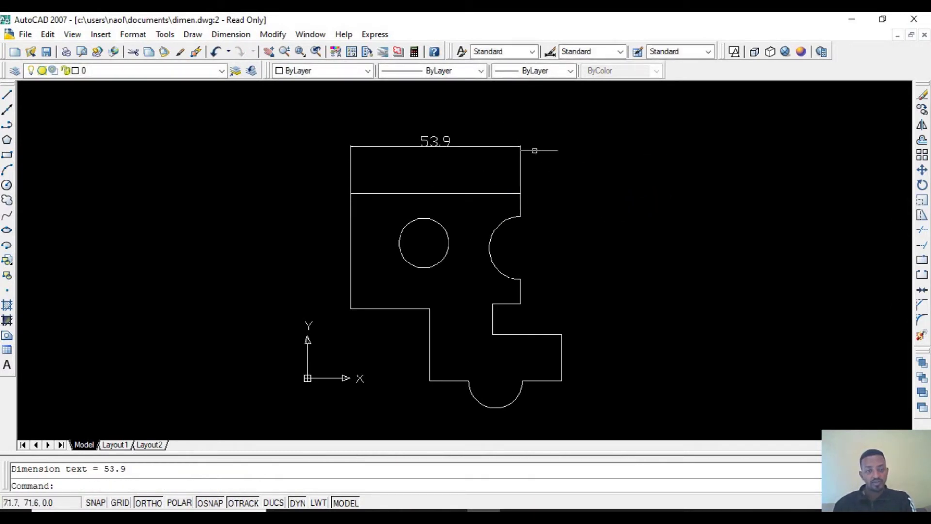
pyautogui.click(231, 34)
pyautogui.click(233, 69)
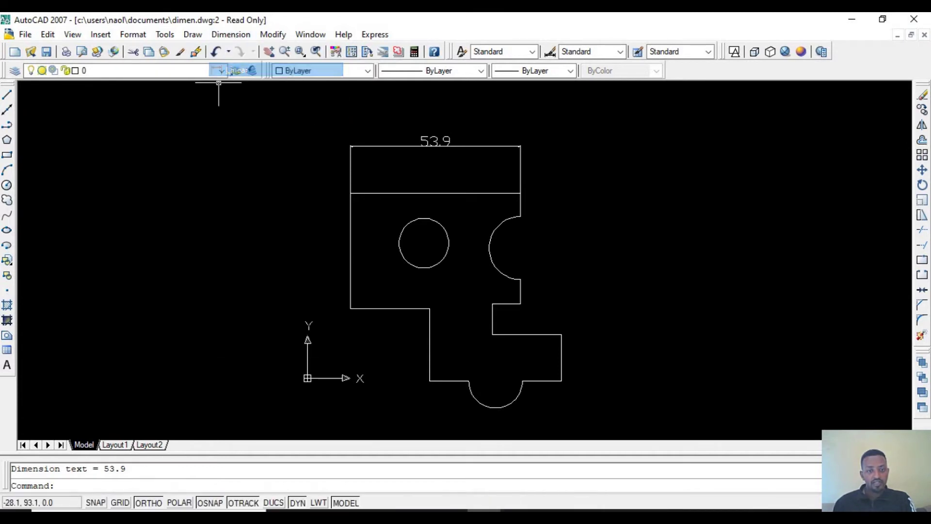
pyautogui.click(350, 193)
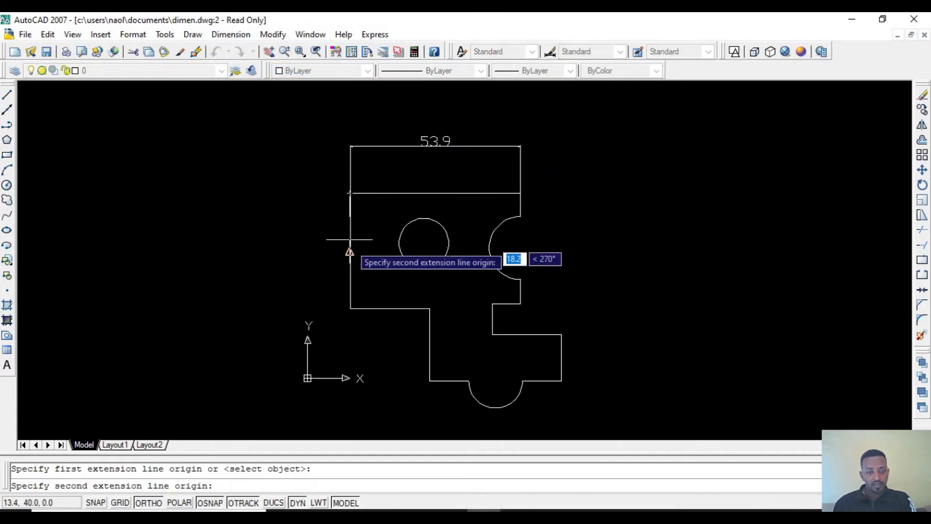
pyautogui.click(350, 308)
pyautogui.click(250, 250)
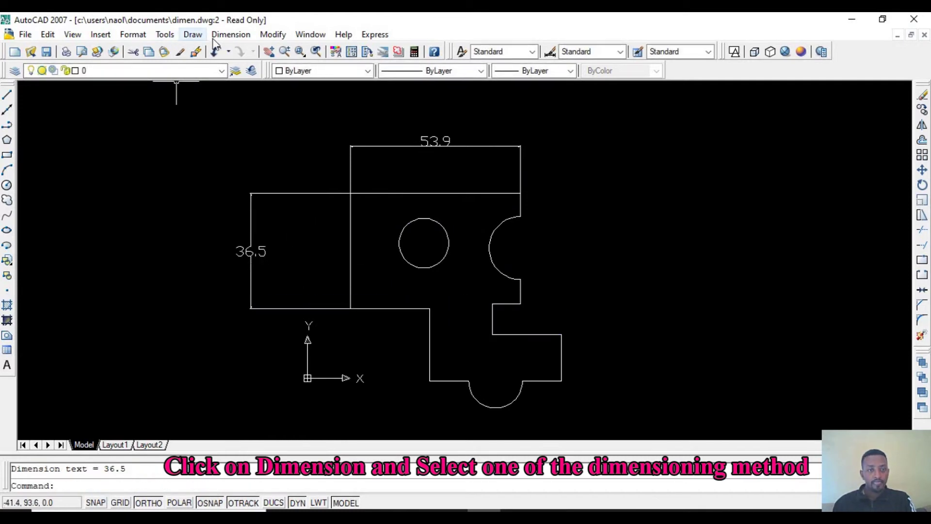
pyautogui.click(228, 35)
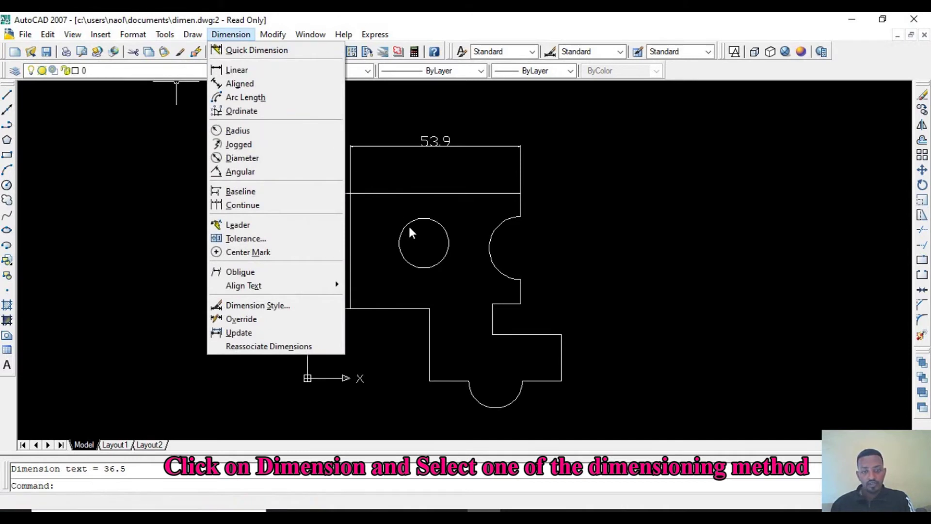
# - Dimension the round hole with a Ø15.6 diameter placed above it
pyautogui.click(257, 158)
pyautogui.click(447, 236)
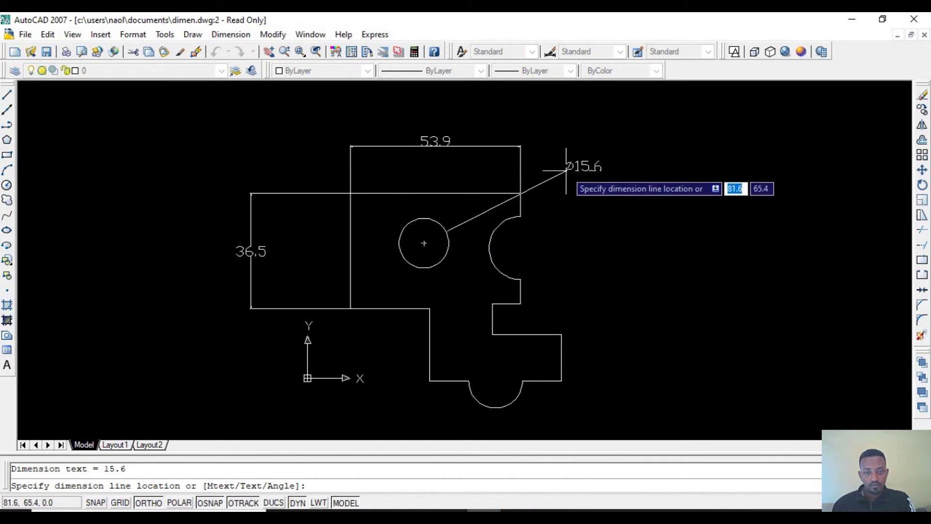
pyautogui.click(452, 164)
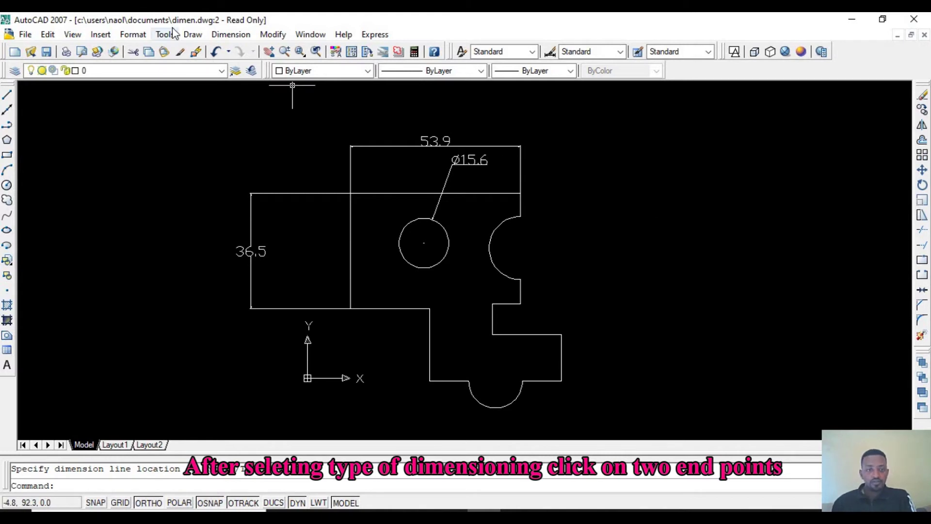
# - Label the right semicircular cutout with an R9.9 radius placed up and right
pyautogui.click(231, 35)
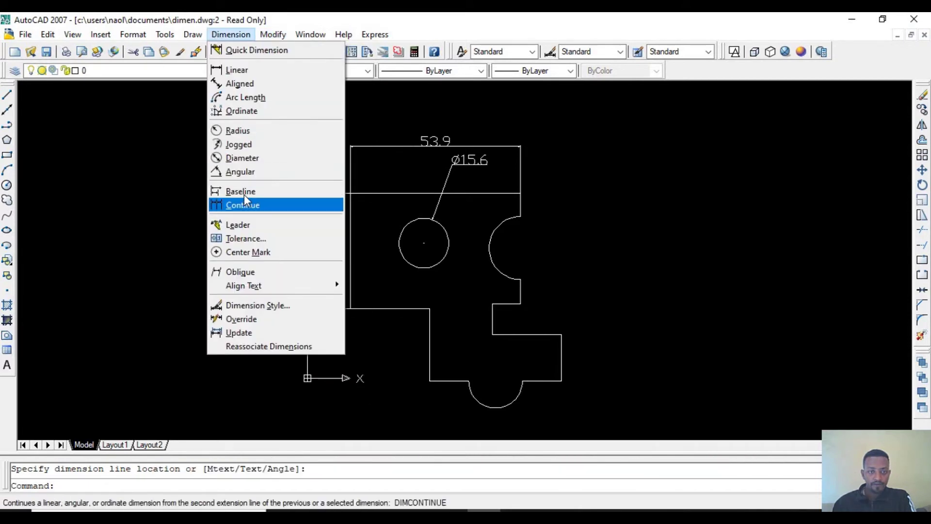
pyautogui.click(238, 130)
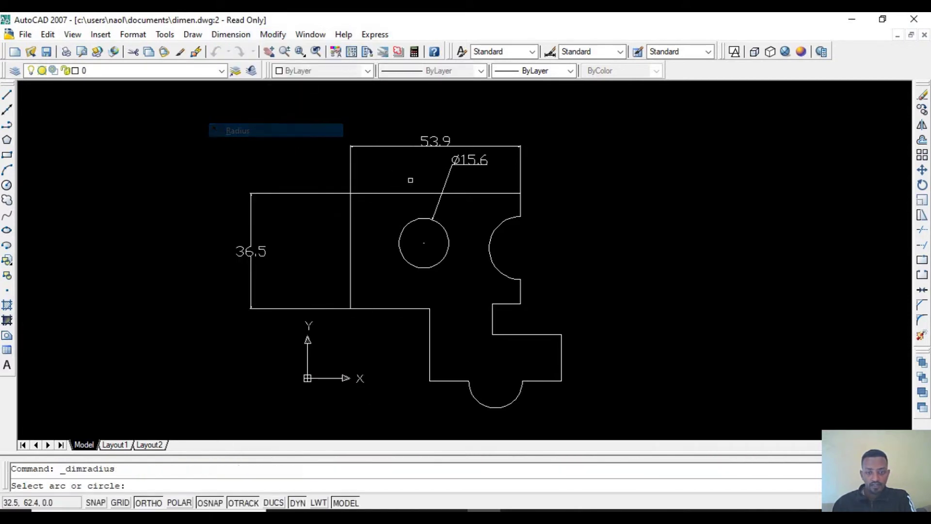
pyautogui.click(493, 253)
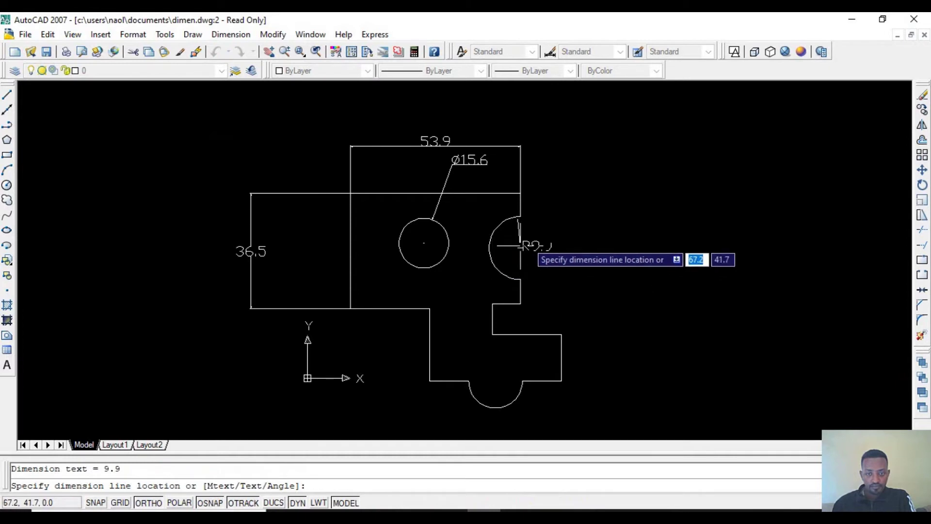
pyautogui.click(601, 166)
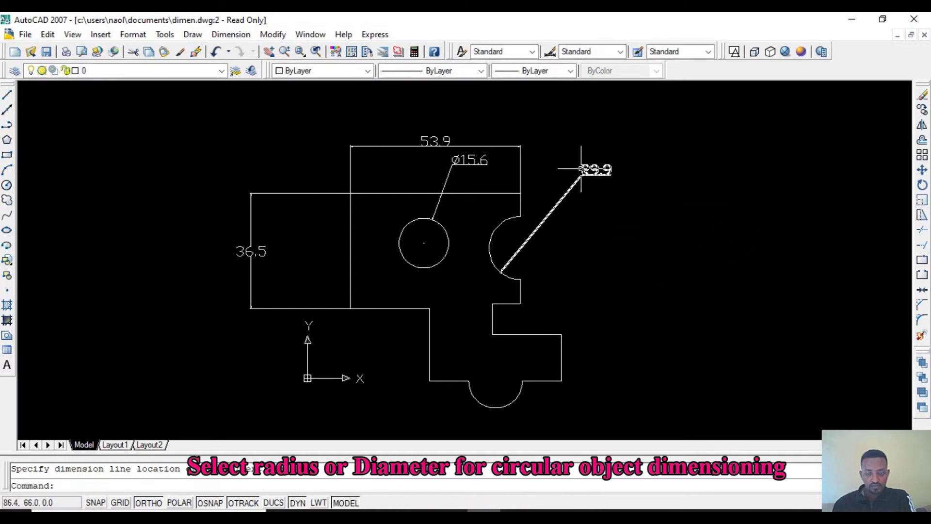
pyautogui.scroll(3, 602, 165)
pyautogui.scroll(2, 602, 165)
pyautogui.scroll(-4, 602, 166)
pyautogui.scroll(-2, 602, 168)
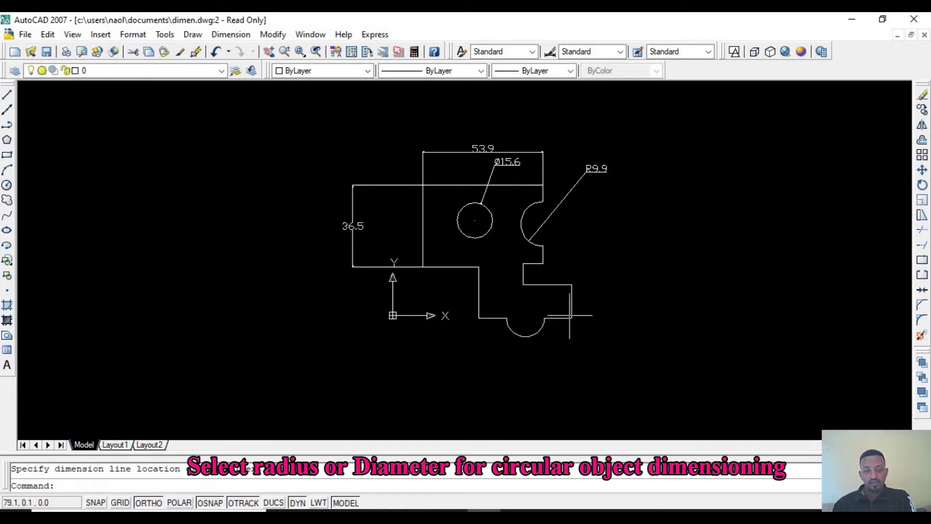
pyautogui.click(231, 34)
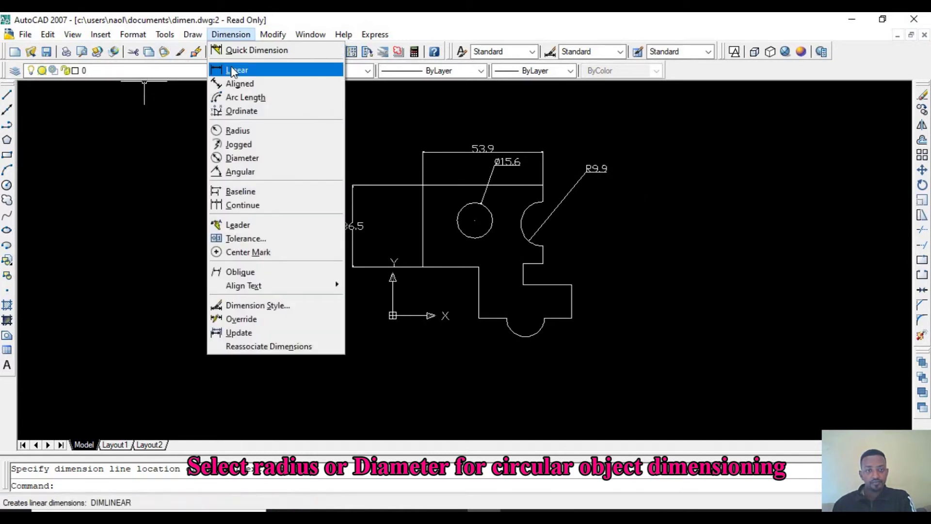
# - Add a 14.7 vertical linear dimension to the right of the lower right step
pyautogui.click(235, 70)
pyautogui.click(572, 284)
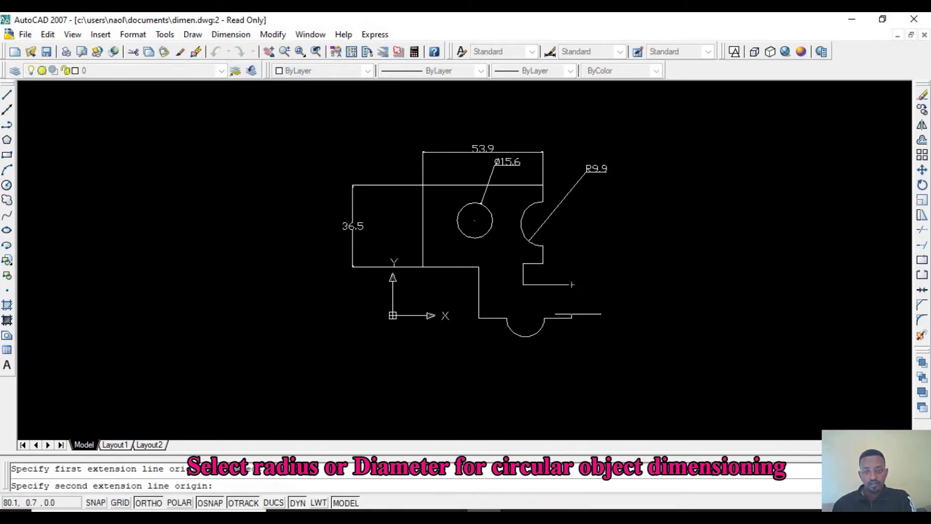
pyautogui.click(572, 318)
pyautogui.click(662, 303)
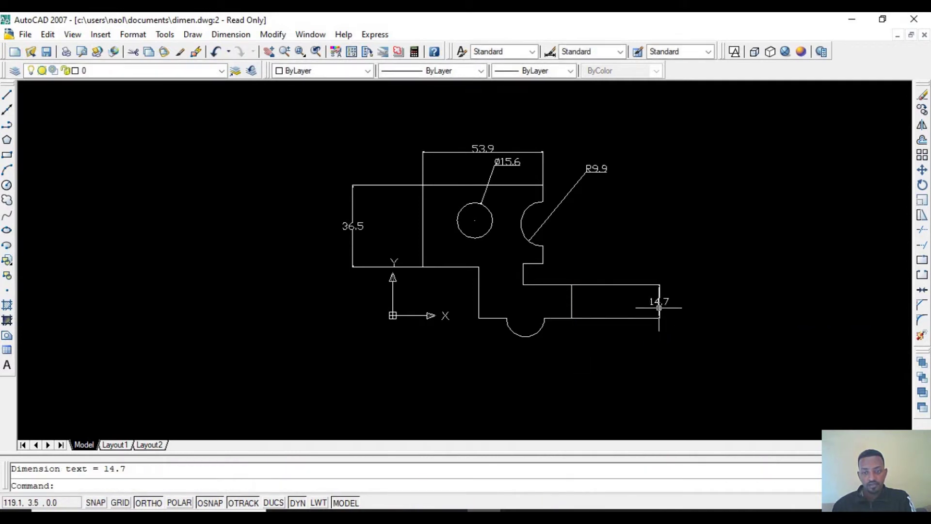
pyautogui.scroll(3, 667, 304)
pyautogui.scroll(-1, 656, 300)
pyautogui.scroll(-2, 657, 300)
pyautogui.scroll(-1, 660, 300)
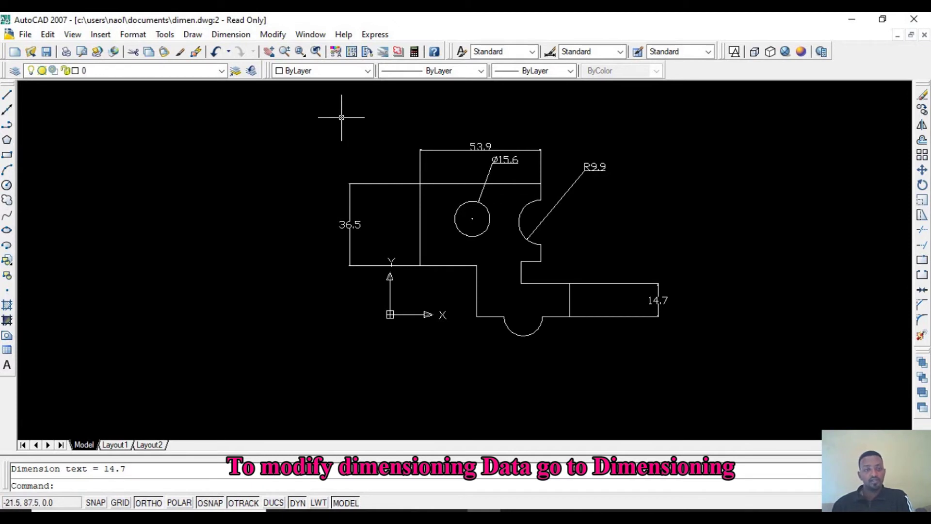
pyautogui.click(211, 38)
pyautogui.click(192, 34)
pyautogui.click(231, 34)
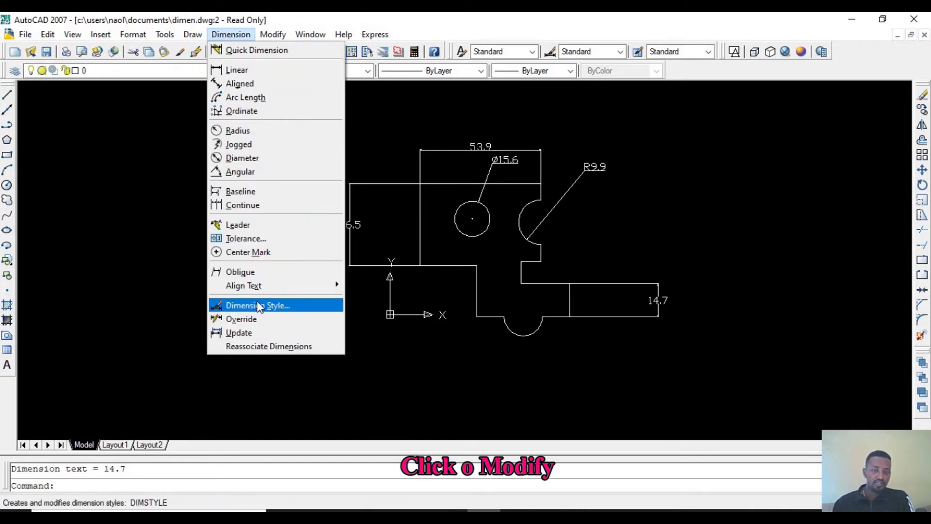
# - Start modifying the Standard dimension style and show its Lines settings
pyautogui.click(260, 305)
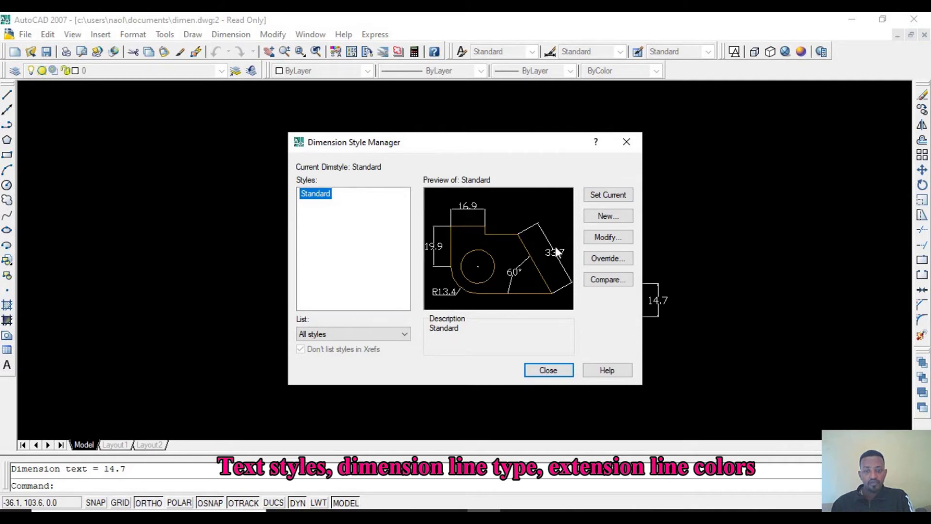
pyautogui.click(599, 239)
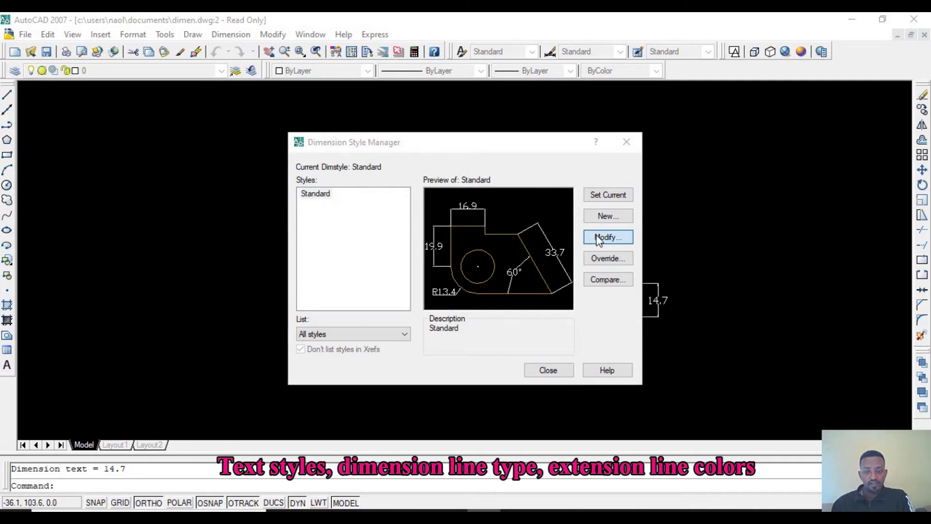
pyautogui.click(599, 241)
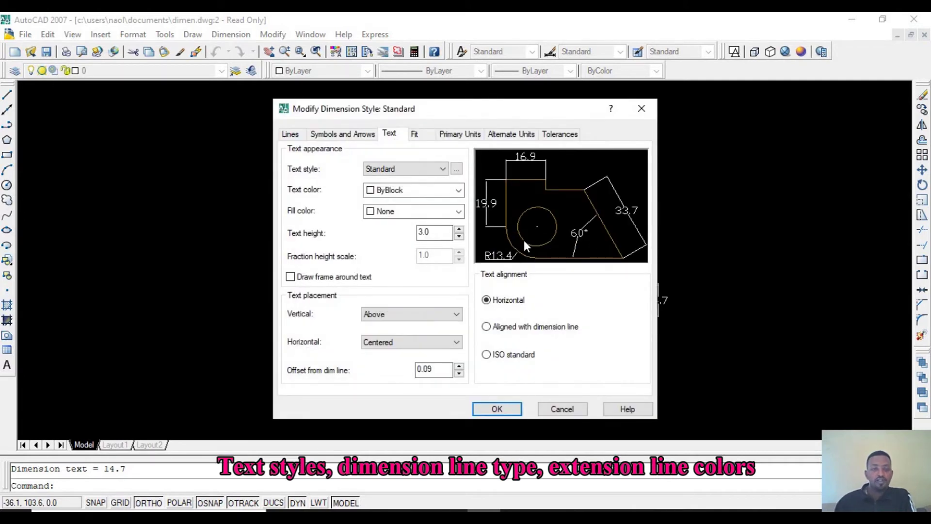
pyautogui.click(291, 134)
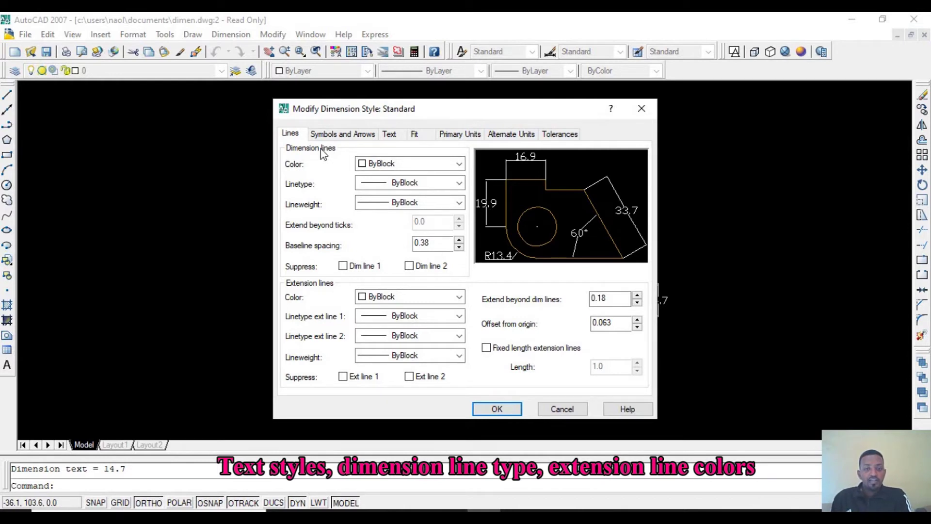
# - Make Standard's dimension lines Blue, ByBlock linetype, with a 0.15 mm lineweight
pyautogui.click(388, 165)
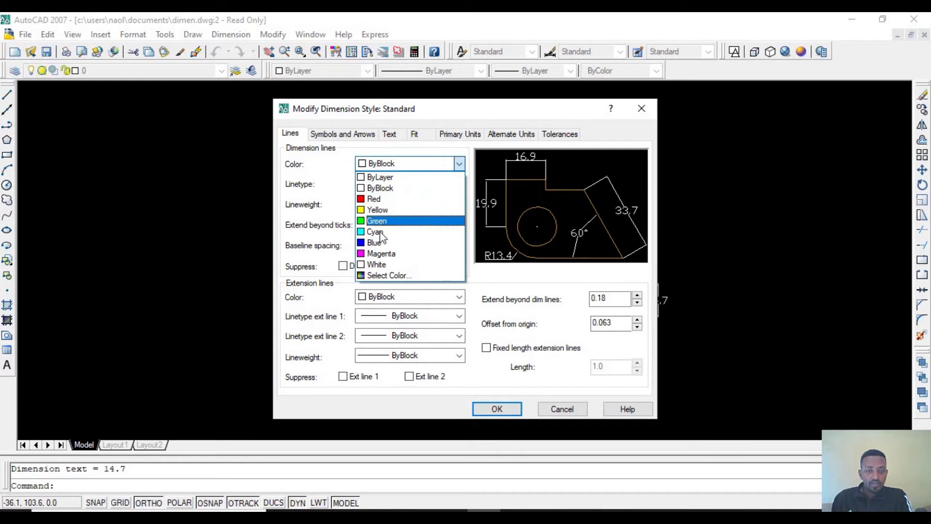
pyautogui.click(381, 244)
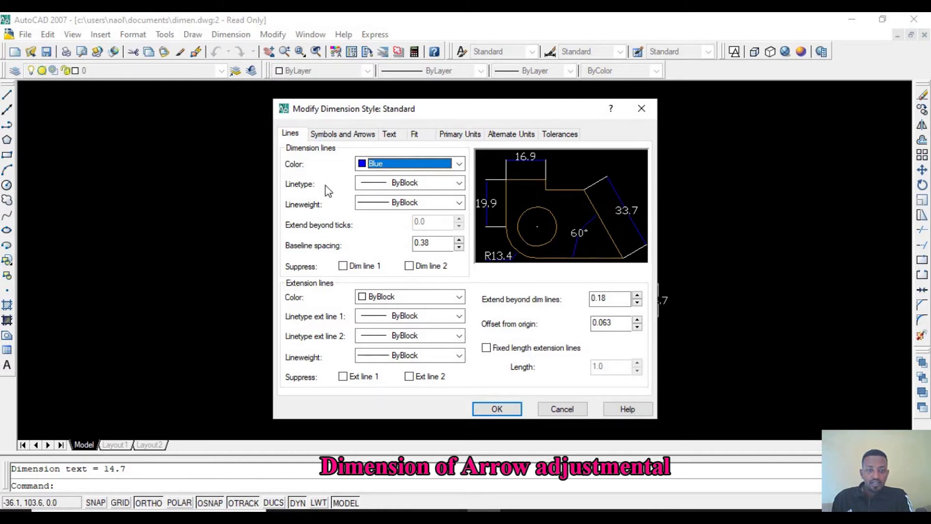
pyautogui.click(411, 184)
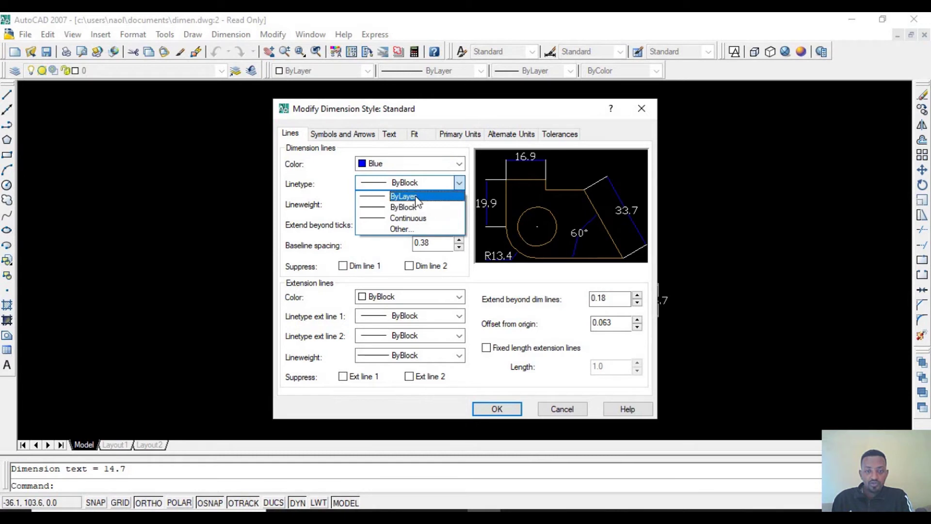
pyautogui.click(438, 142)
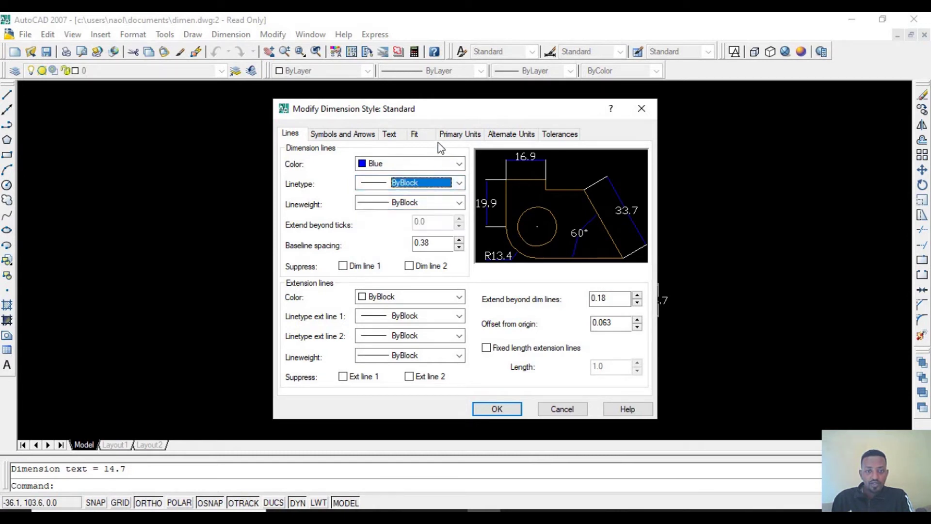
pyautogui.click(422, 203)
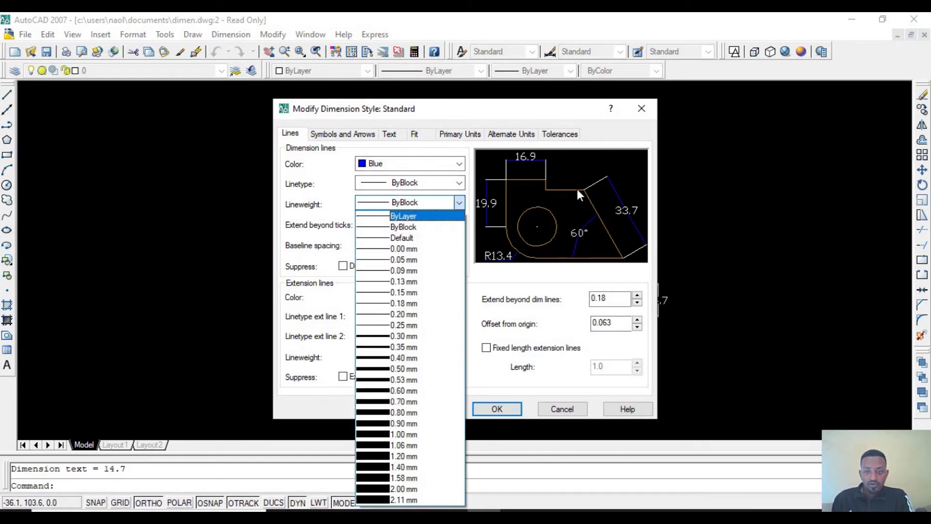
pyautogui.click(409, 248)
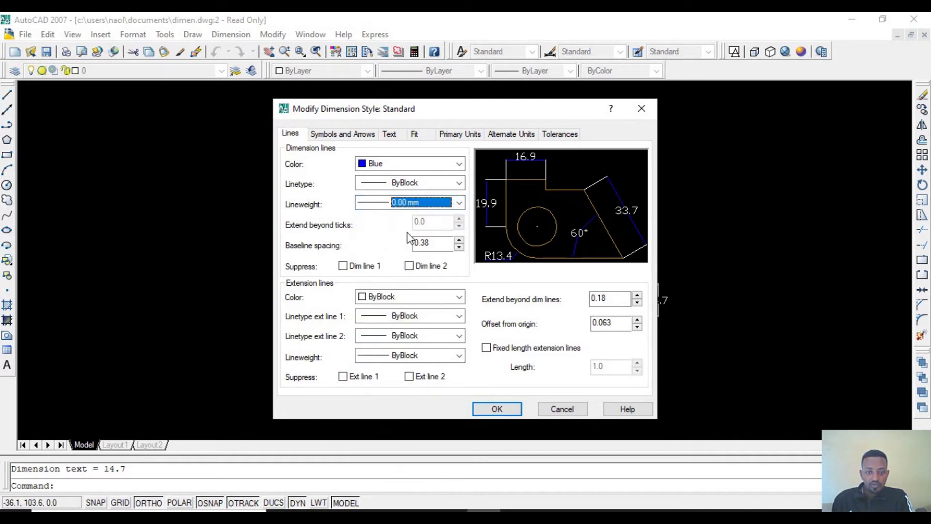
pyautogui.click(427, 203)
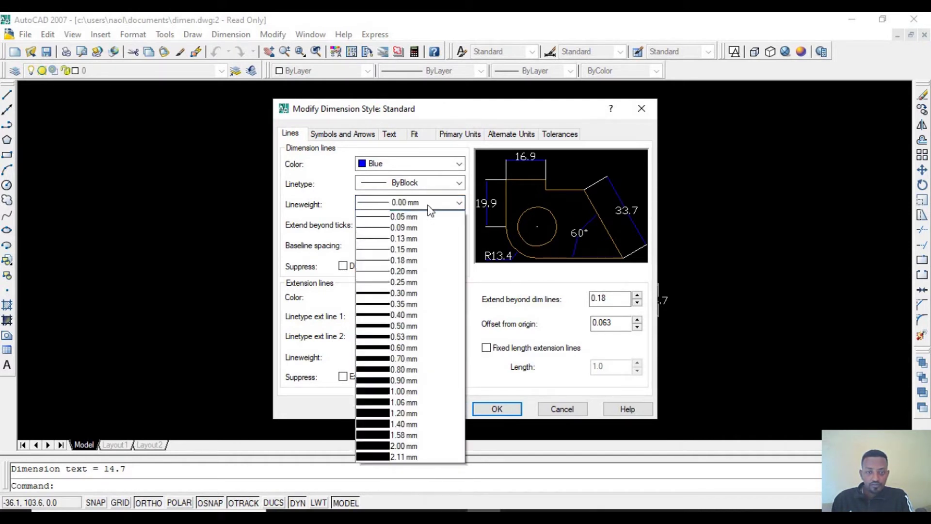
pyautogui.click(393, 417)
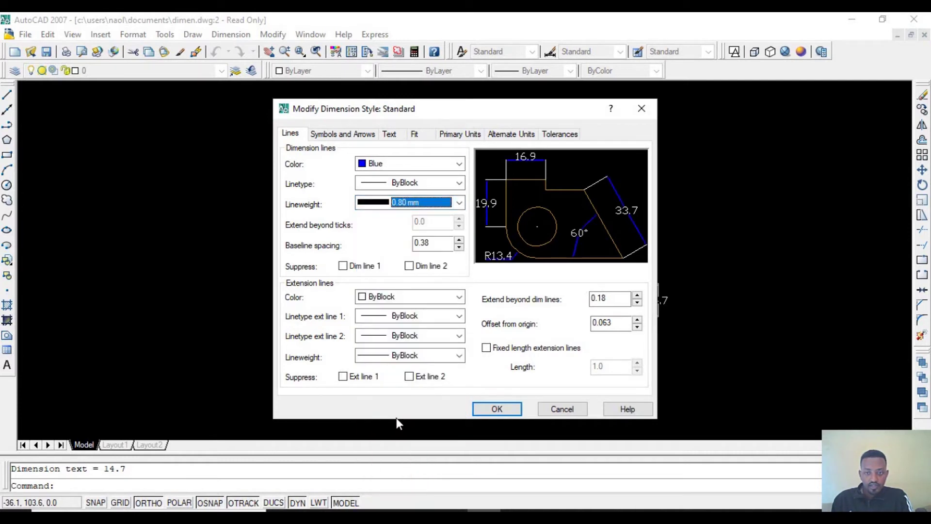
pyautogui.click(391, 204)
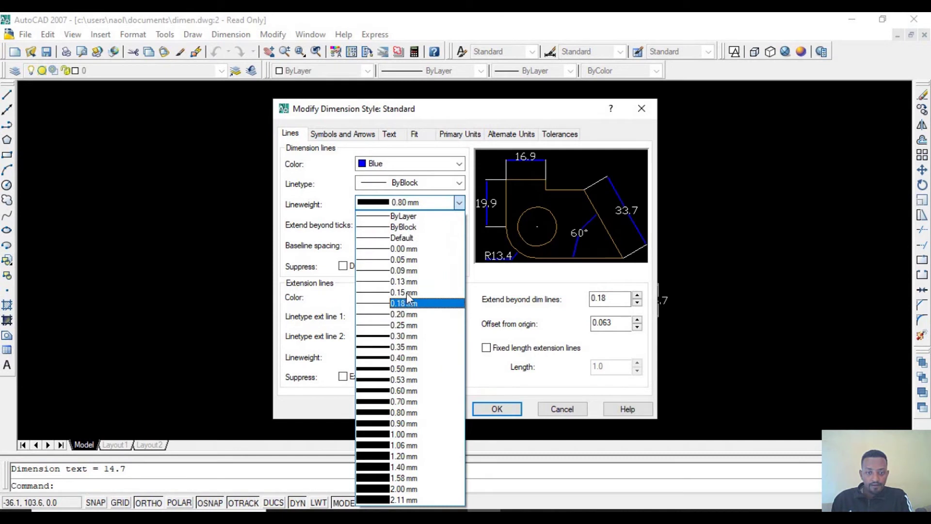
pyautogui.click(407, 292)
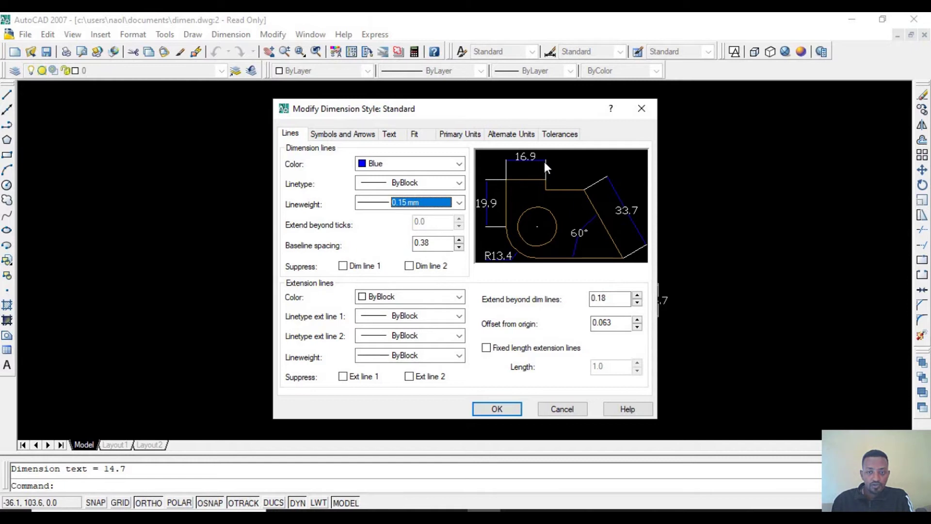
pyautogui.click(407, 298)
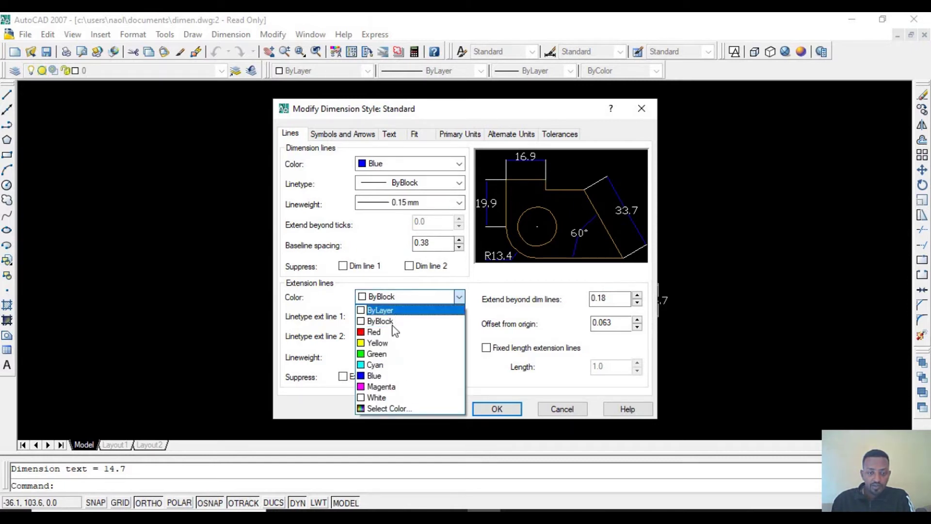
# - Set the extension line colour to Red and show the arrowhead type options
pyautogui.click(391, 335)
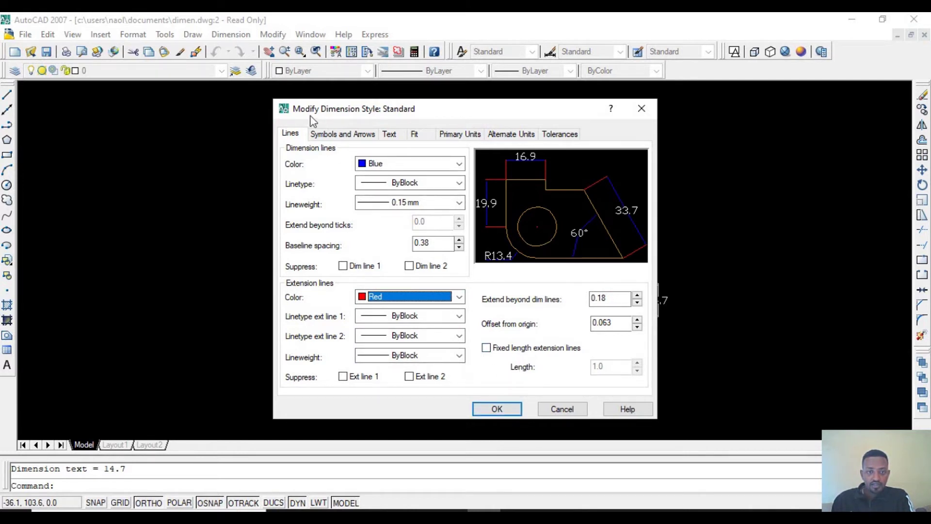
pyautogui.click(342, 134)
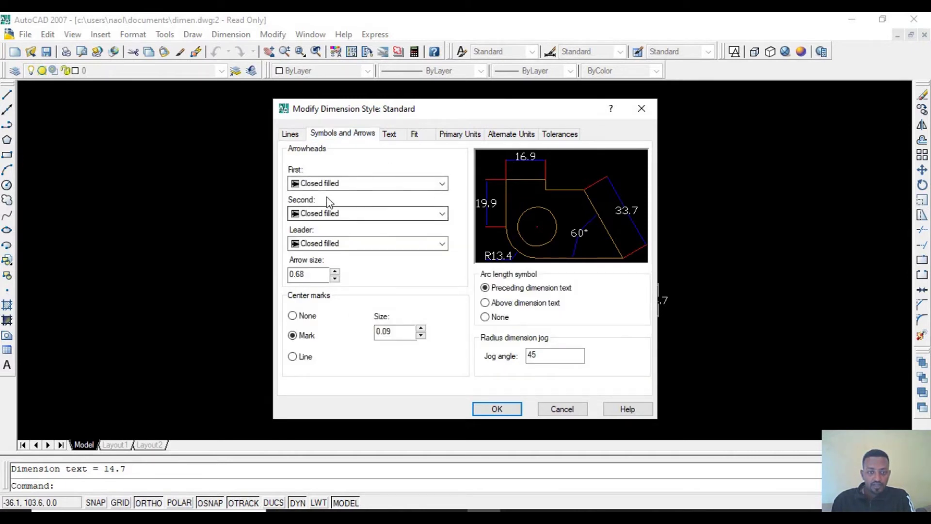
pyautogui.click(338, 184)
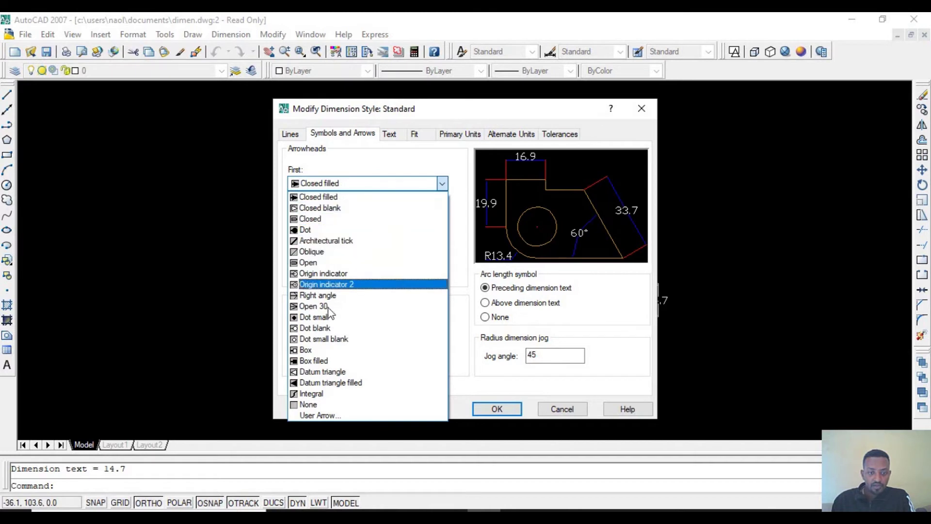
# - Keep Closed filled arrowheads and set the arrow size to 4
pyautogui.click(335, 203)
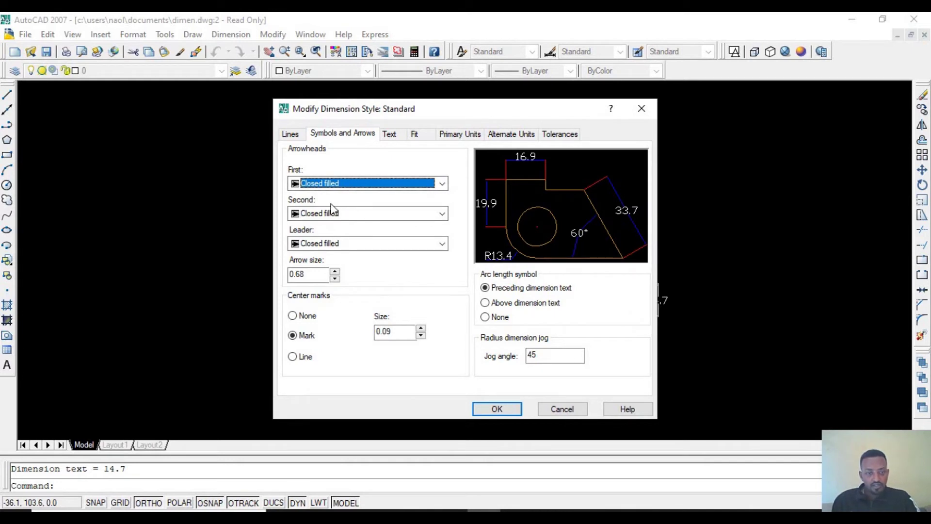
pyautogui.click(320, 275)
pyautogui.moveTo(320, 275); pyautogui.dragTo(274, 277)
pyautogui.write('4')
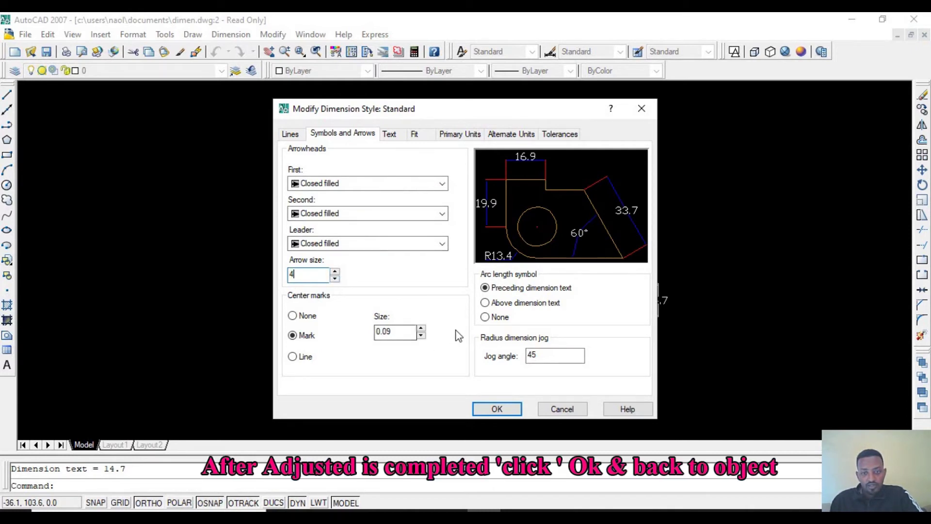
pyautogui.click(363, 245)
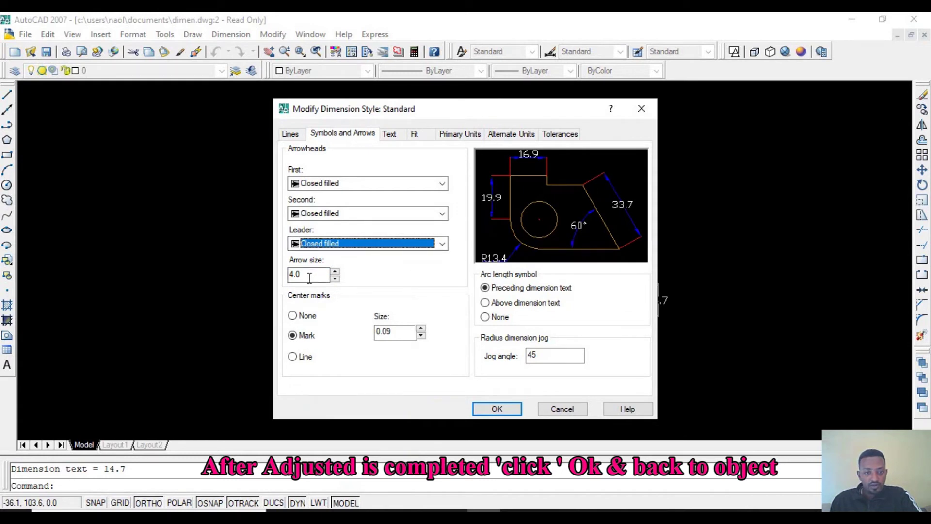
pyautogui.moveTo(313, 275); pyautogui.dragTo(289, 276)
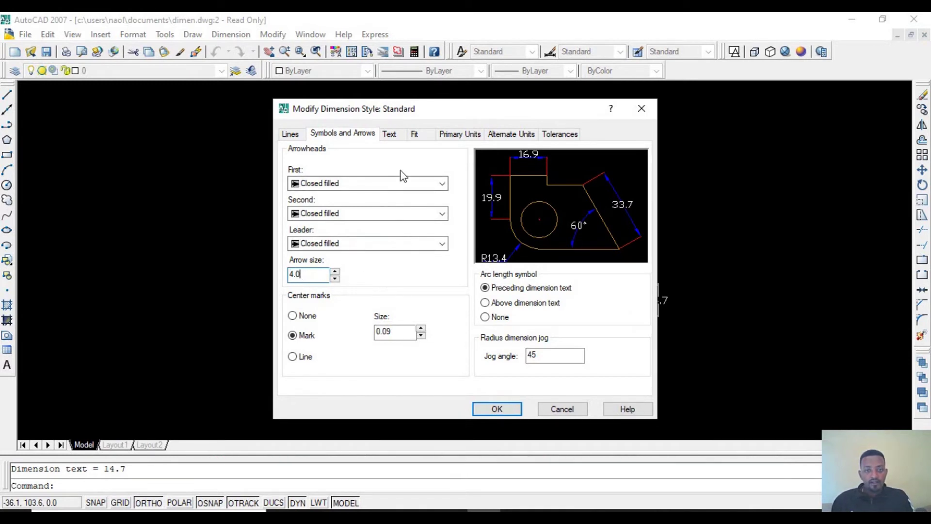
pyautogui.click(390, 134)
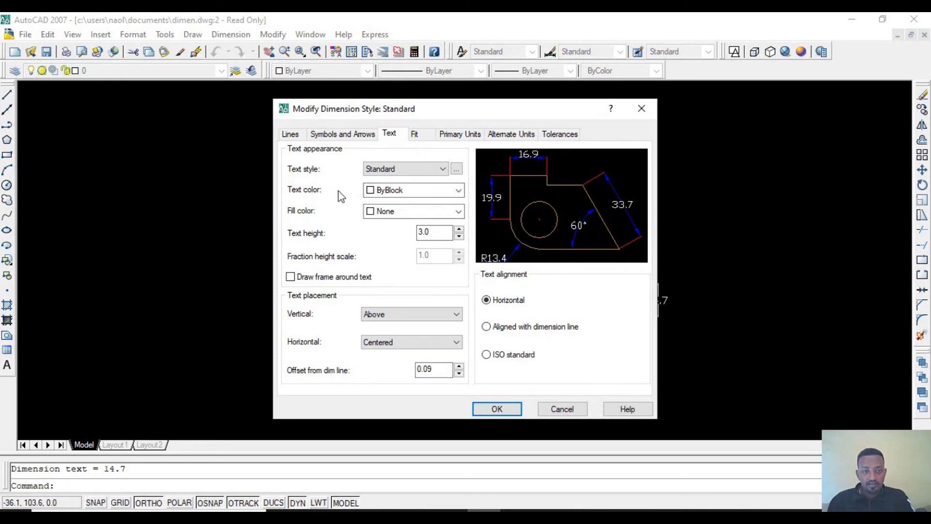
# - Make the dimension text Yellow with a text height of 5
pyautogui.click(386, 193)
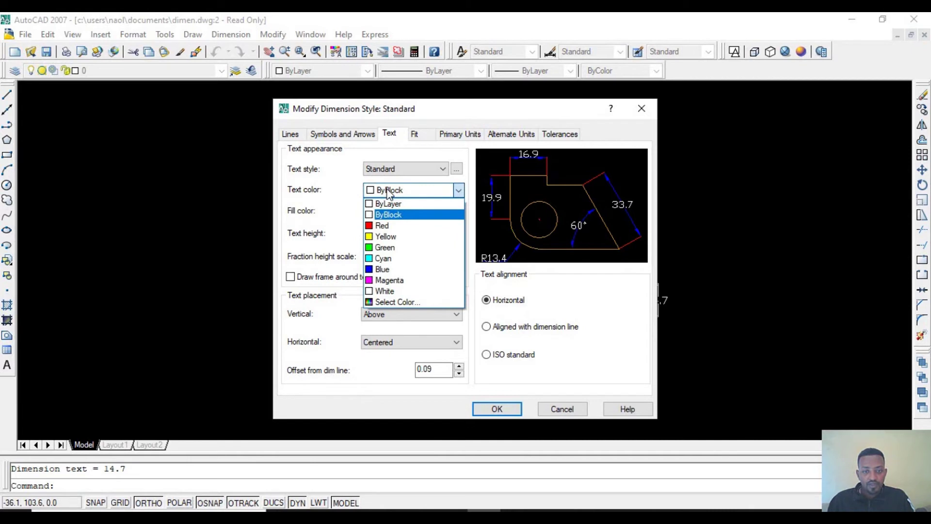
pyautogui.click(393, 237)
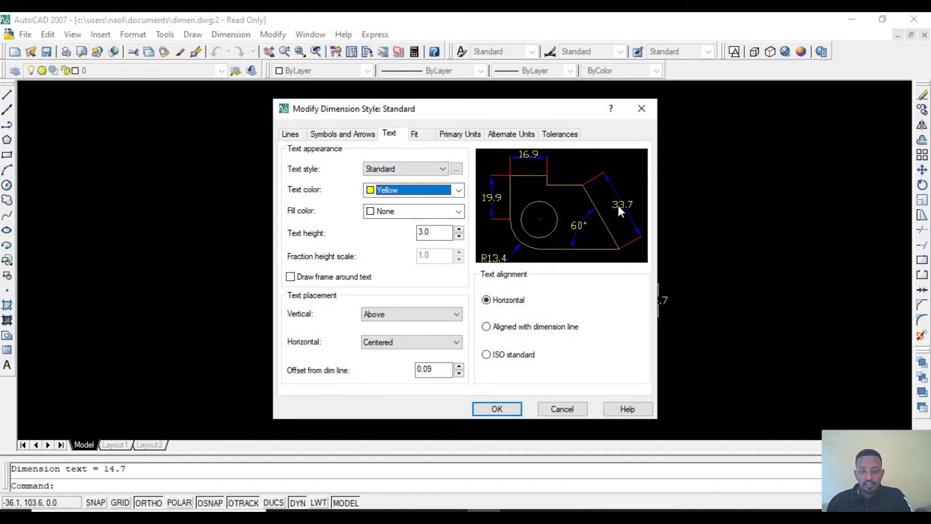
pyautogui.doubleClick(452, 235)
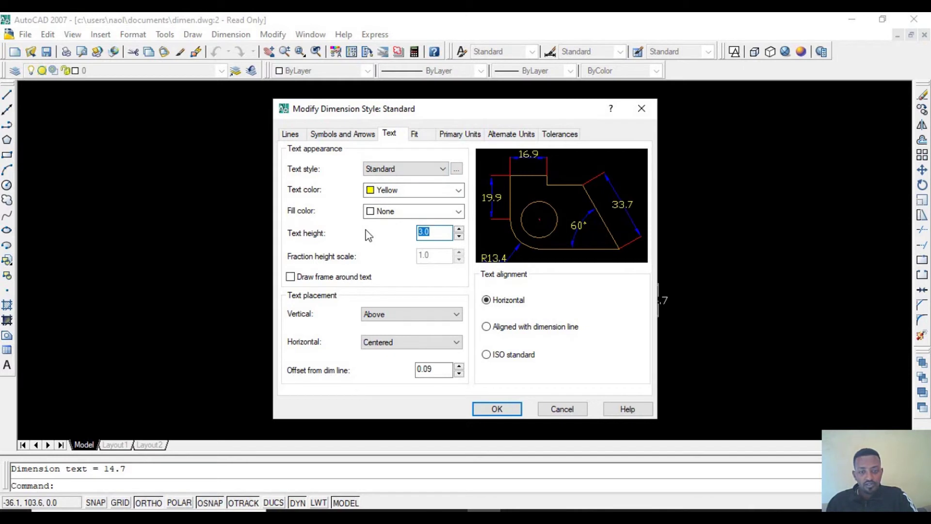
pyautogui.write('5')
pyautogui.click(407, 211)
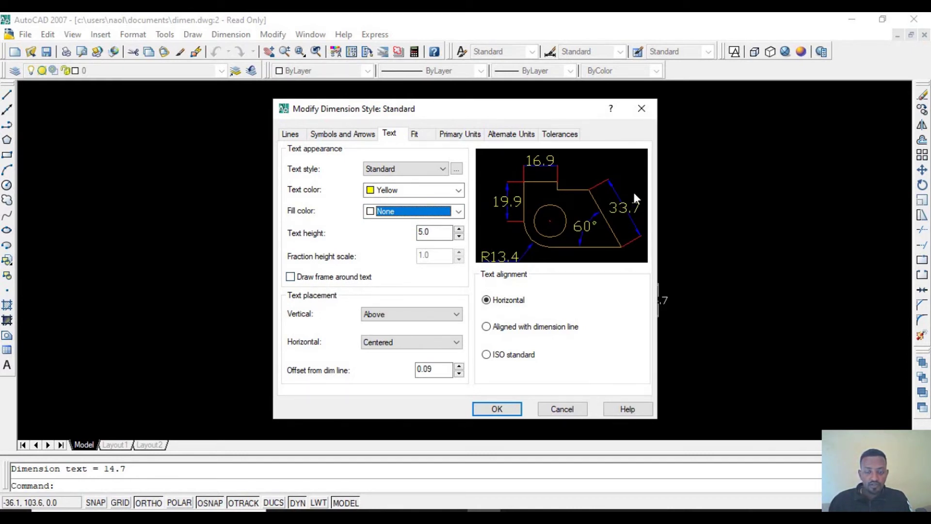
pyautogui.click(415, 134)
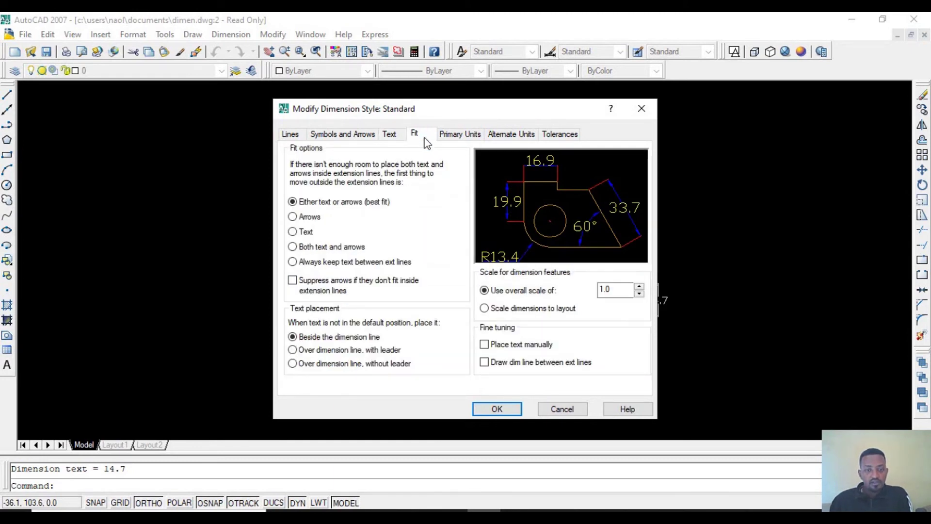
# - Set the Standard style's primary linear precision to 0 (whole numbers)
pyautogui.click(463, 135)
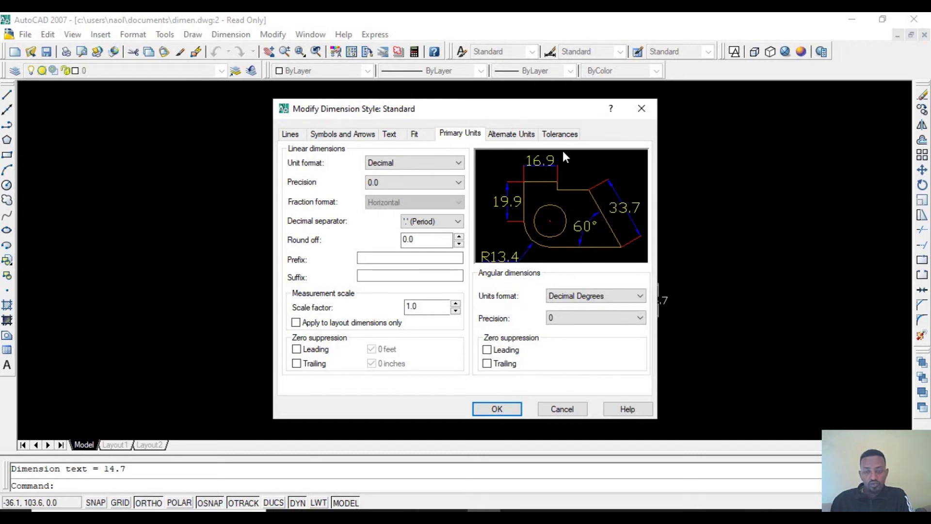
pyautogui.click(396, 183)
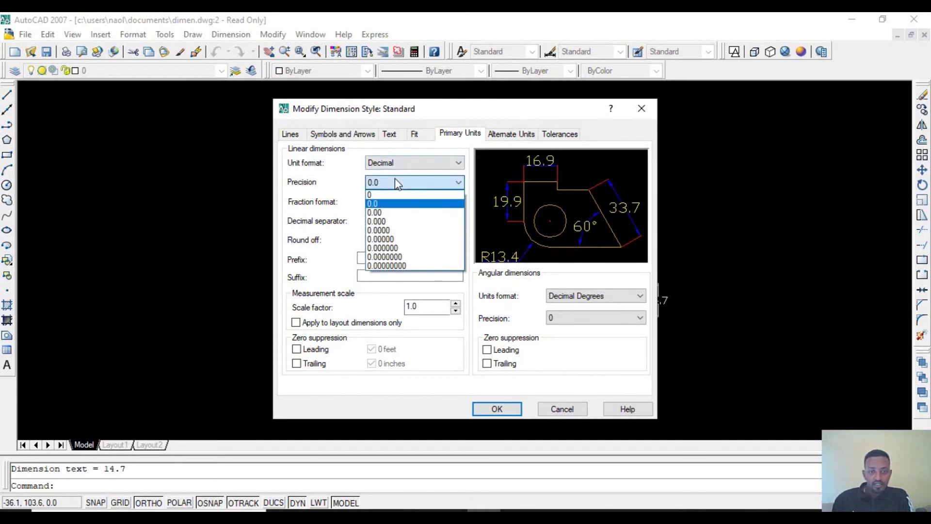
pyautogui.click(389, 196)
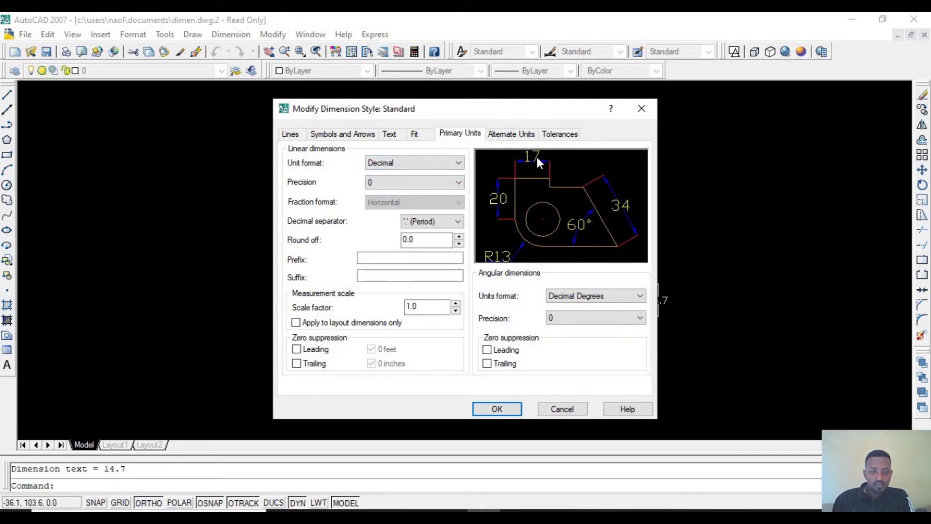
pyautogui.click(420, 183)
pyautogui.click(396, 221)
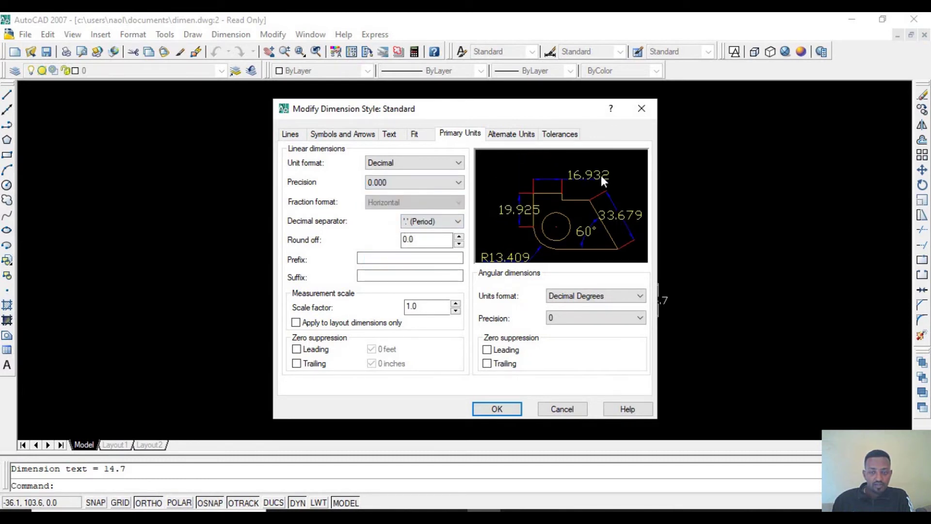
pyautogui.click(419, 183)
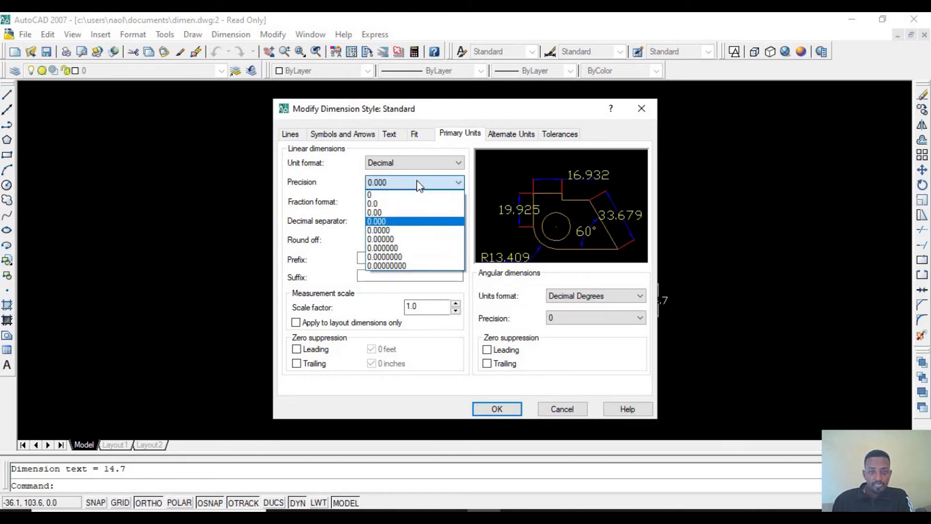
pyautogui.click(392, 194)
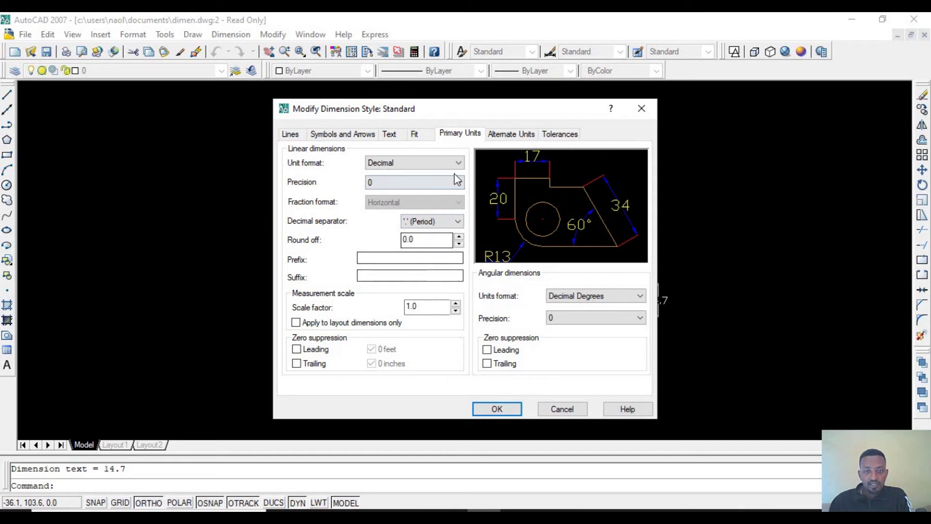
# - Review the Alternate Units and Tolerances settings, then accept the style and close the manager
pyautogui.click(505, 136)
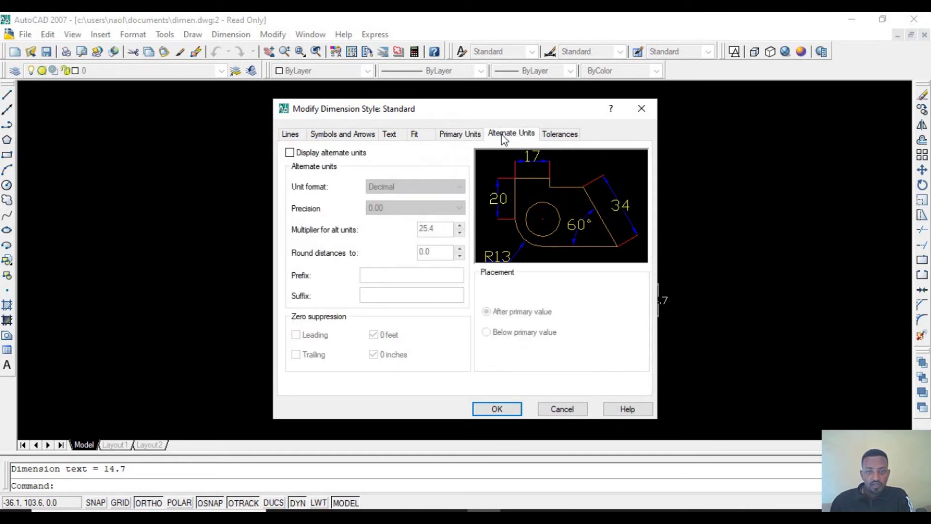
pyautogui.click(569, 135)
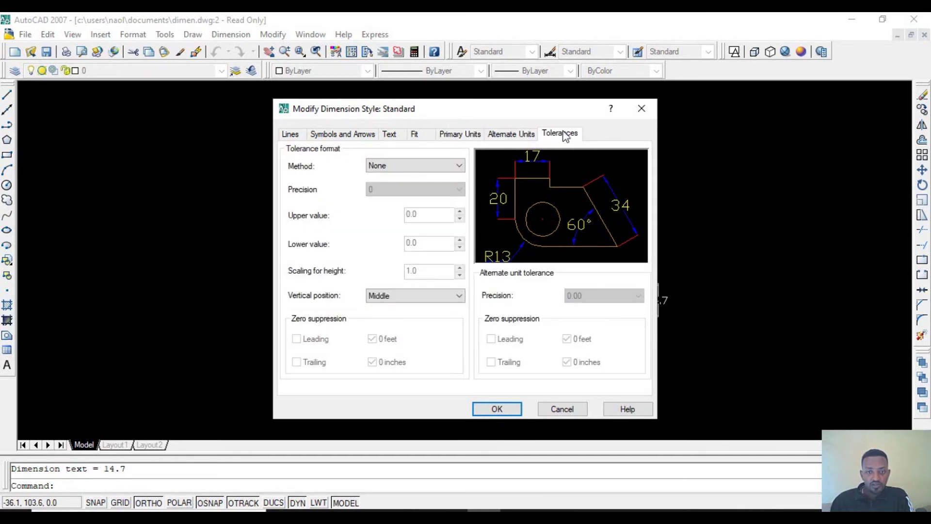
pyautogui.click(506, 135)
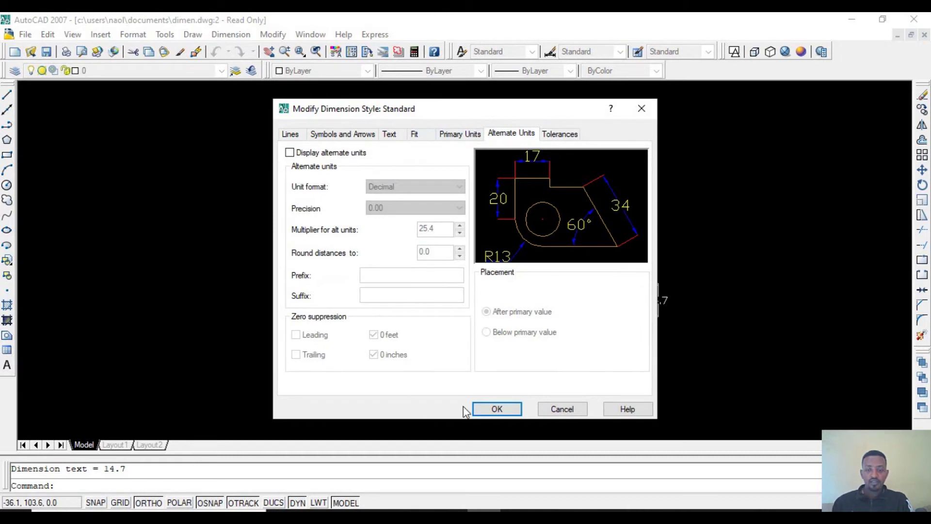
pyautogui.click(512, 410)
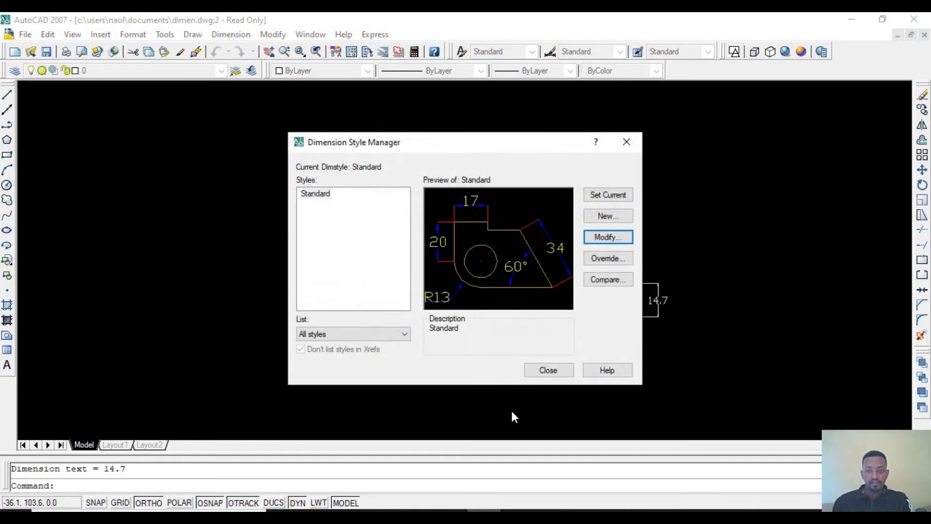
pyautogui.click(546, 370)
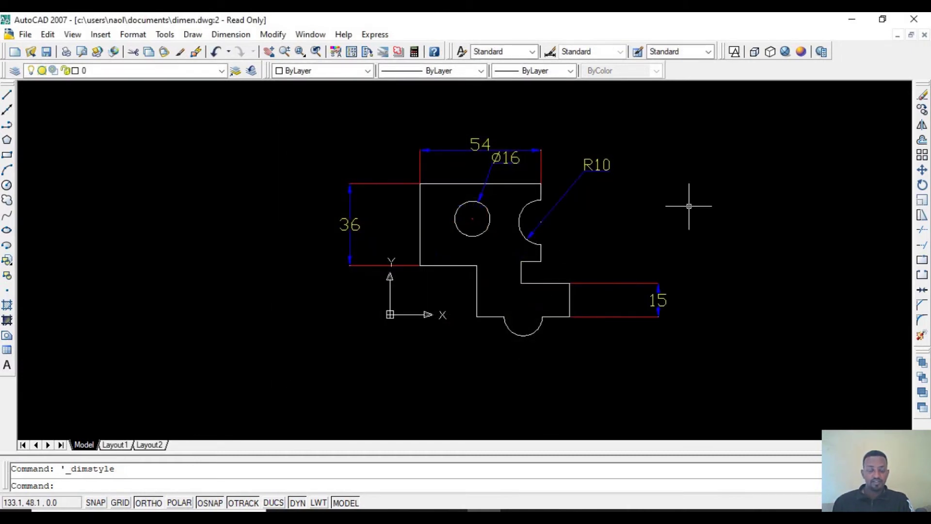
# - Zoom in and out around the Ø16 dimension to inspect the larger arrows and integer values
pyautogui.scroll(1, 481, 176)
pyautogui.scroll(2, 481, 172)
pyautogui.scroll(-2, 479, 170)
pyautogui.scroll(-2, 478, 171)
pyautogui.scroll(1, 479, 172)
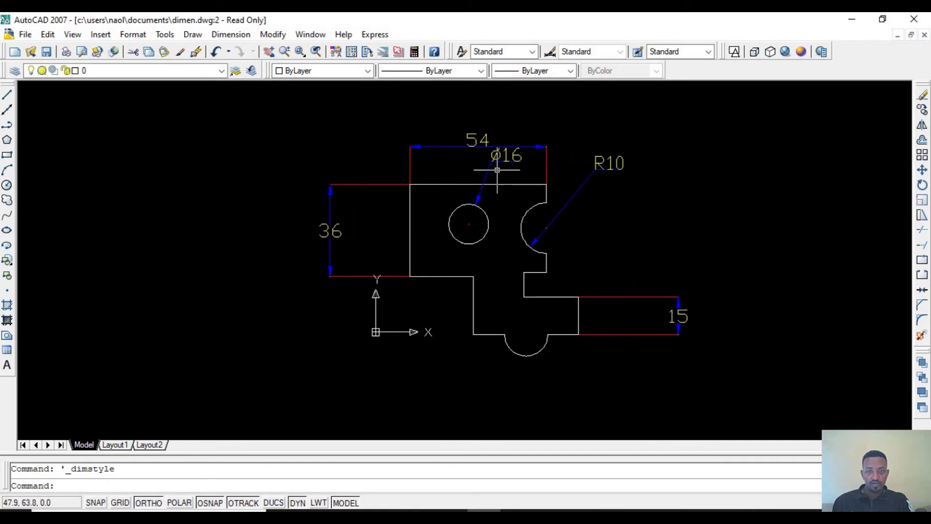
pyautogui.scroll(3, 500, 163)
pyautogui.scroll(4, 489, 131)
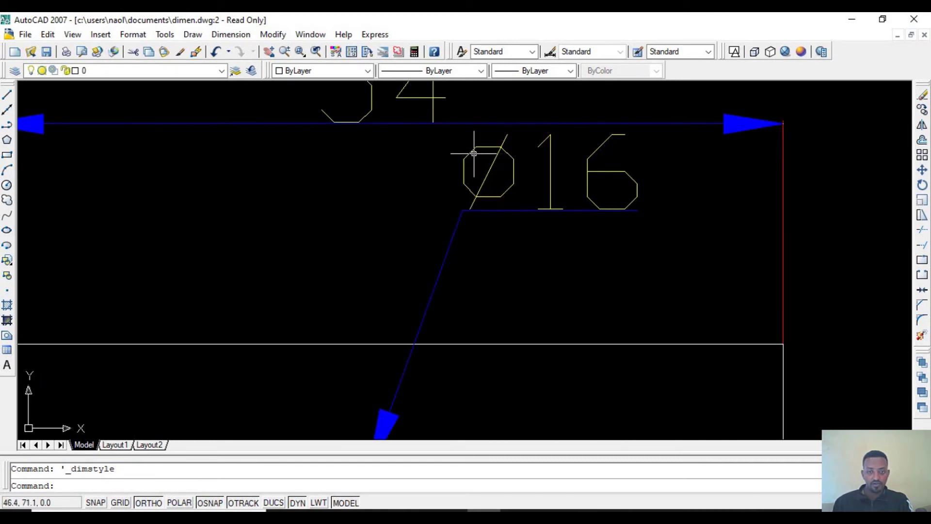
pyautogui.scroll(-4, 503, 201)
pyautogui.scroll(-1, 505, 199)
pyautogui.scroll(2, 504, 198)
pyautogui.scroll(3, 509, 196)
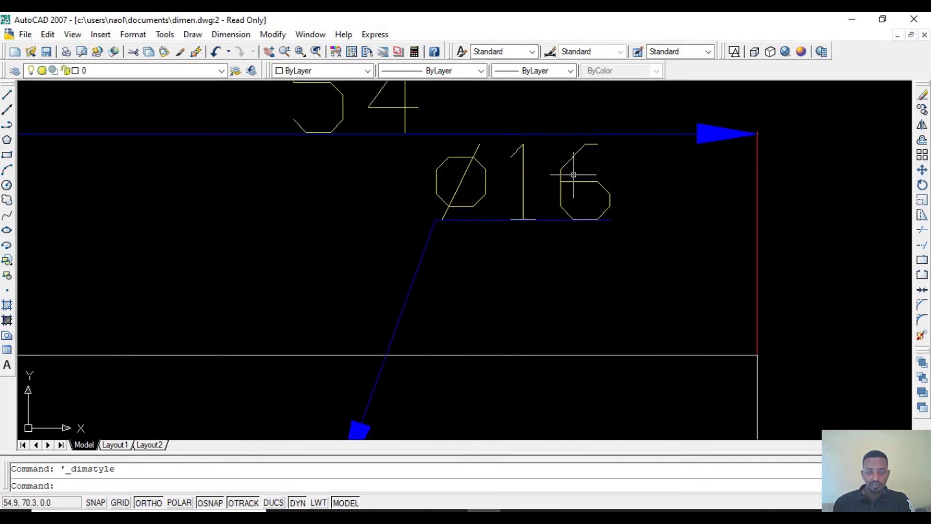
pyautogui.scroll(-2, 409, 180)
pyautogui.scroll(-1, 457, 170)
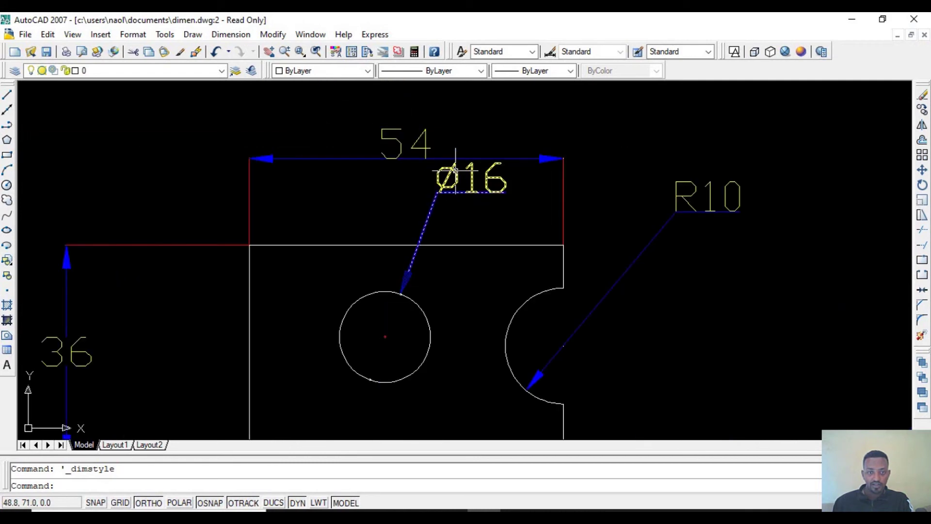
pyautogui.scroll(-1, 327, 200)
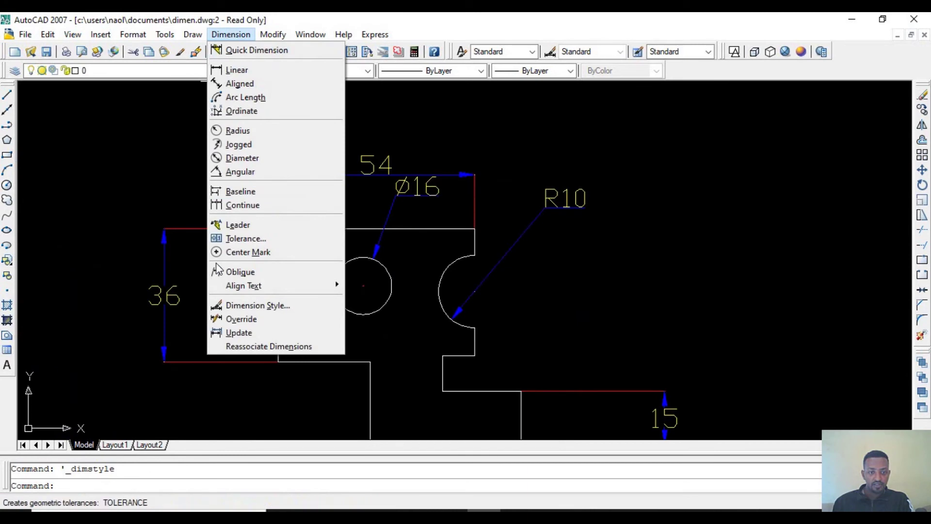
# - Bring up the Text Style settings behind the Standard dimension style's text, currently font txt.shx
pyautogui.click(238, 305)
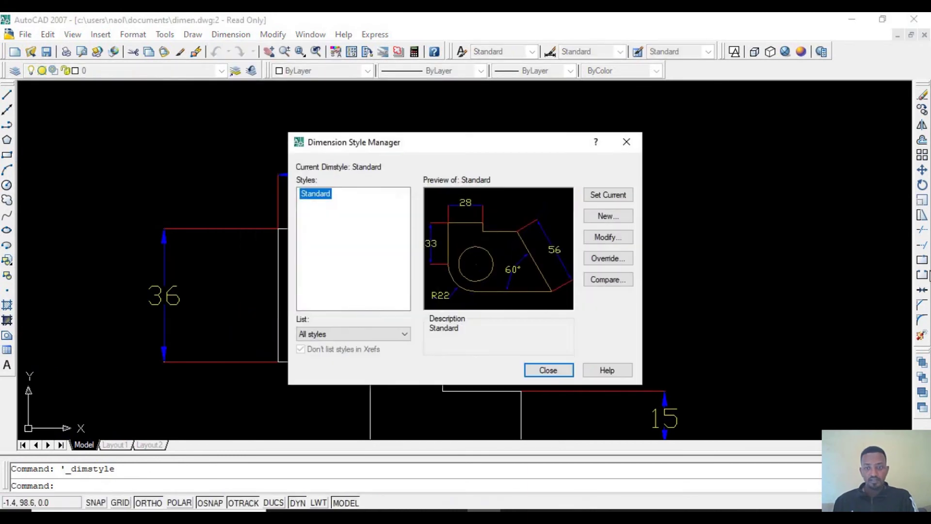
pyautogui.click(617, 239)
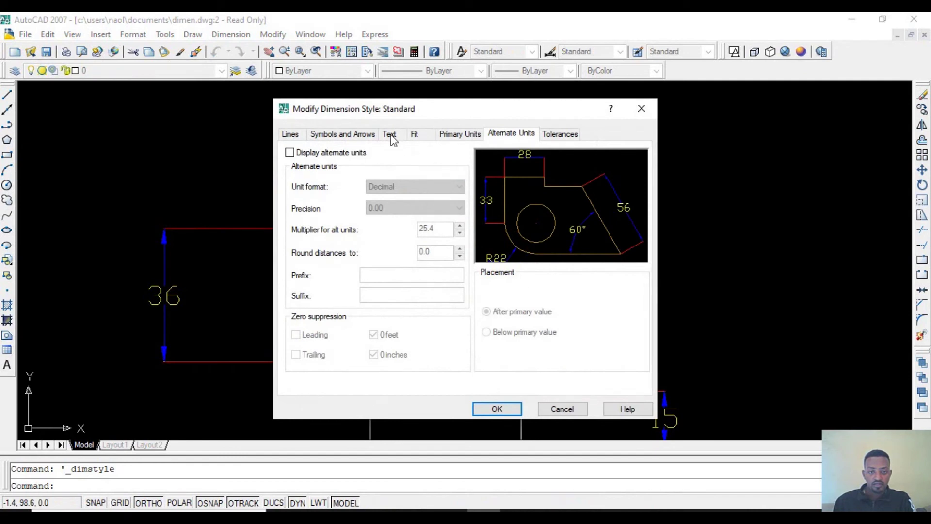
pyautogui.click(388, 134)
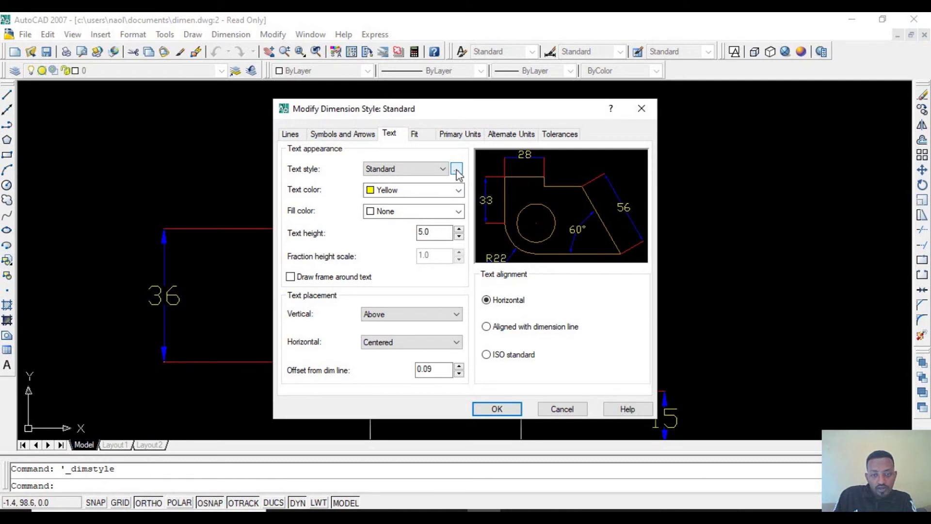
pyautogui.click(457, 170)
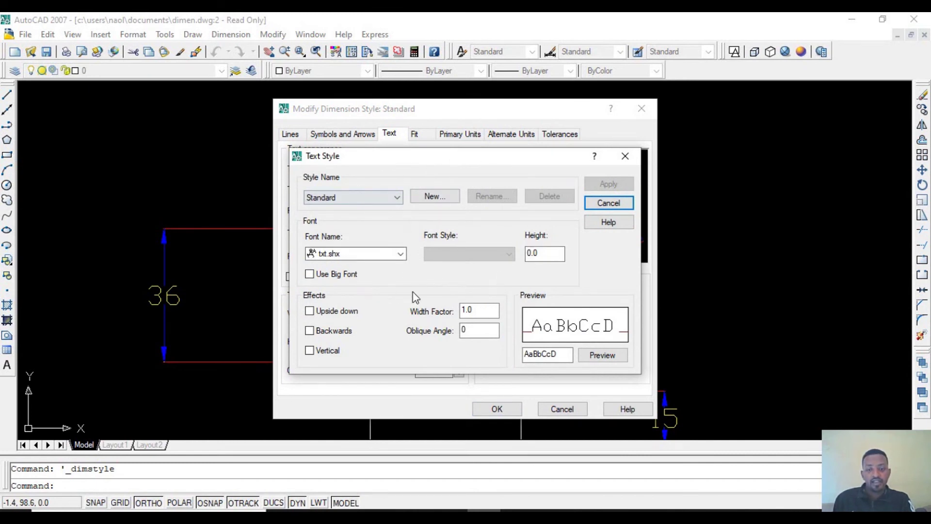
# - Switch the dimension text style font to Times New Roman, apply it, and confirm the dimension style
pyautogui.click(365, 255)
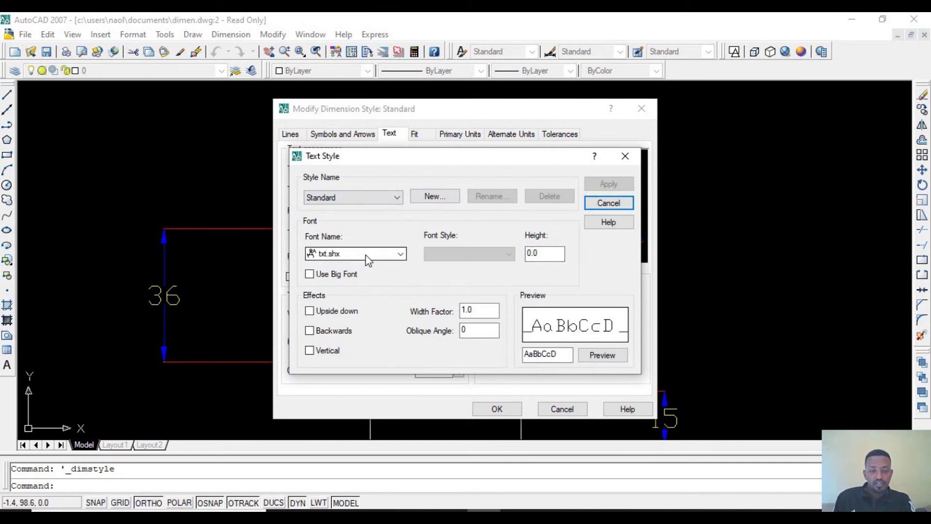
pyautogui.write('t')
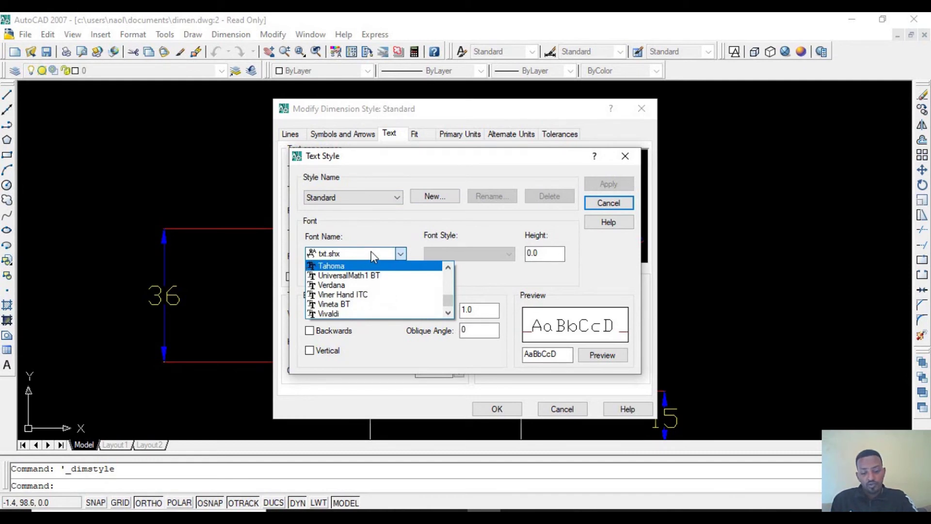
pyautogui.write('imes New Roman')
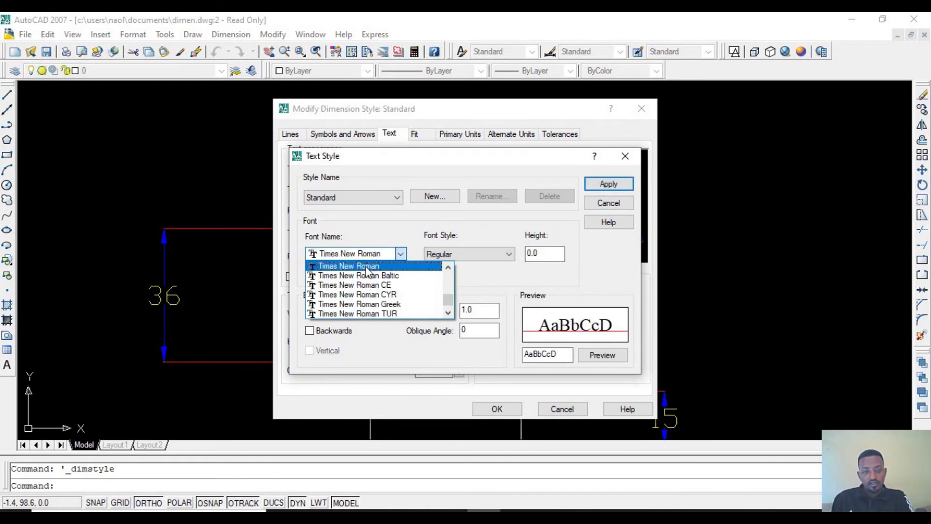
pyautogui.click(367, 268)
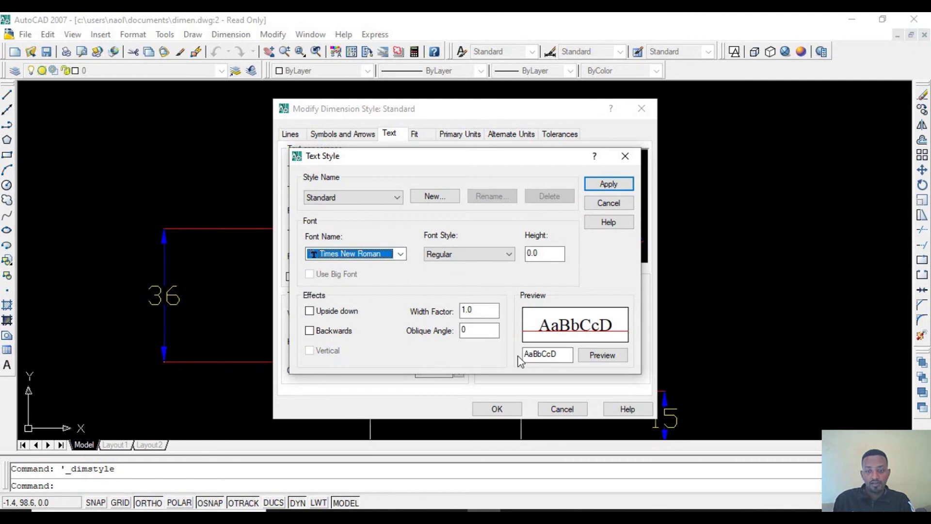
pyautogui.click(608, 184)
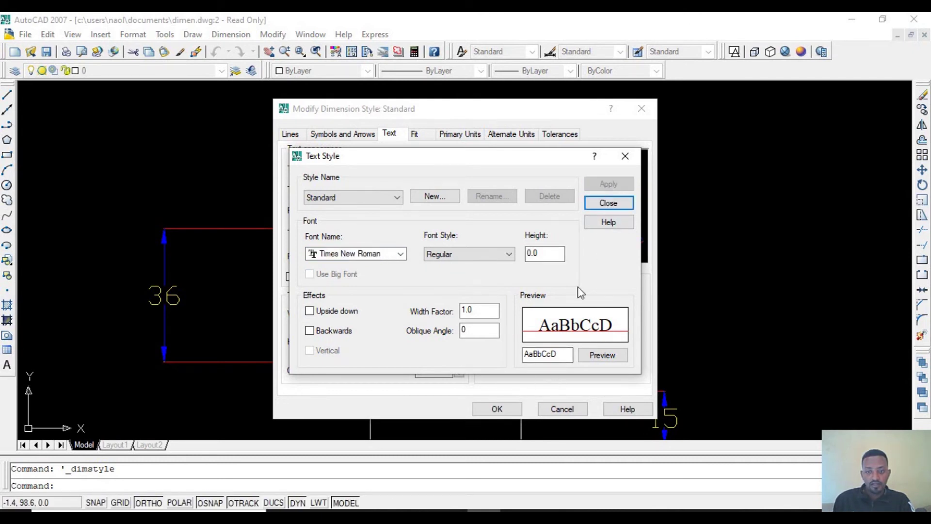
pyautogui.click(608, 203)
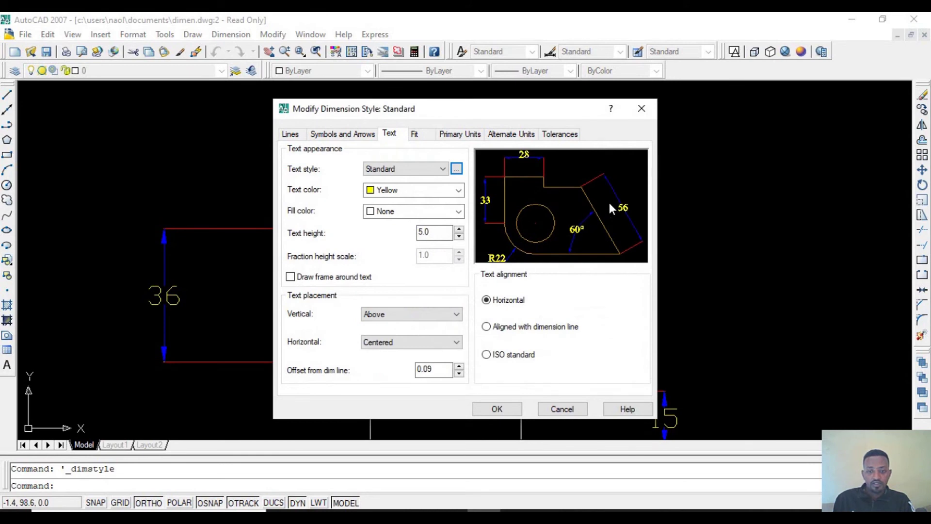
pyautogui.click(499, 409)
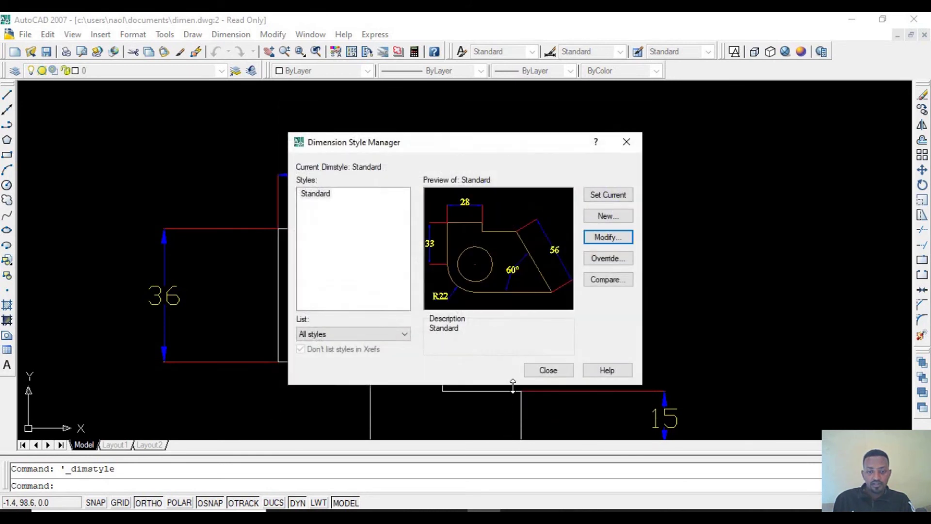
# - Back in the drawing, zoom to review dimensions 54, Ø16, R10, 36, 15 in Times New Roman
pyautogui.click(544, 371)
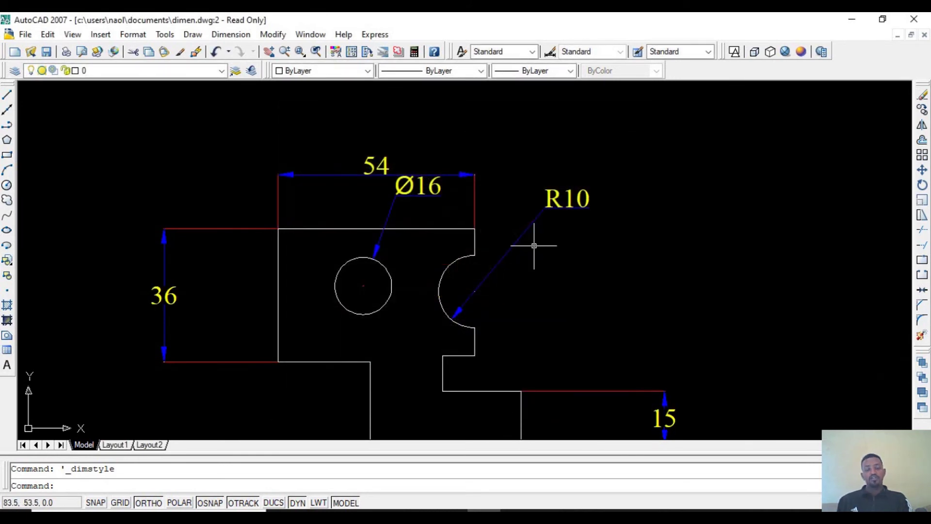
pyautogui.scroll(-2, 534, 246)
pyautogui.scroll(1, 557, 235)
pyautogui.scroll(2, 558, 228)
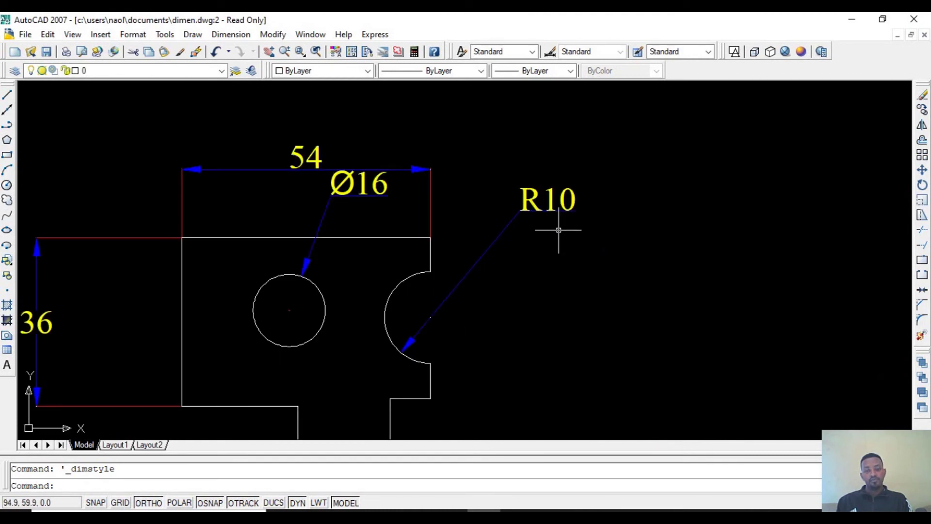
pyautogui.scroll(-2, 558, 228)
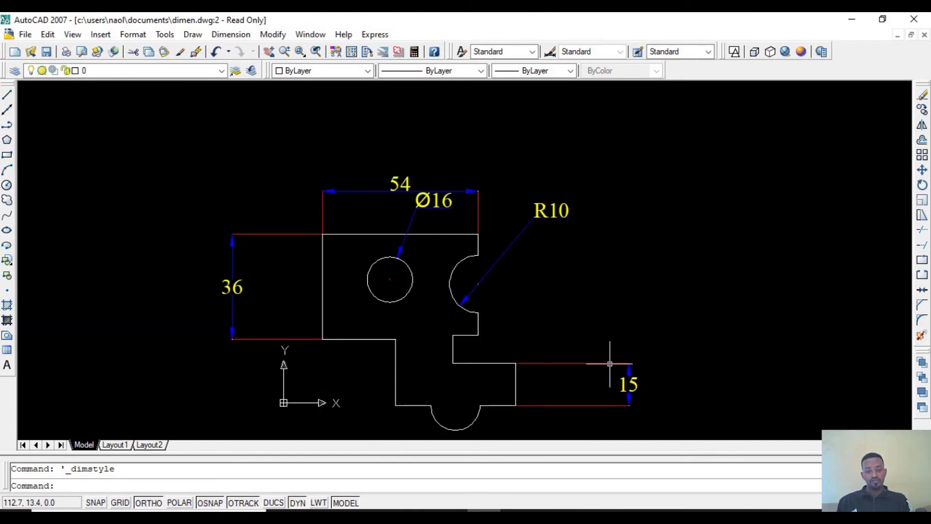
pyautogui.scroll(-2, 532, 216)
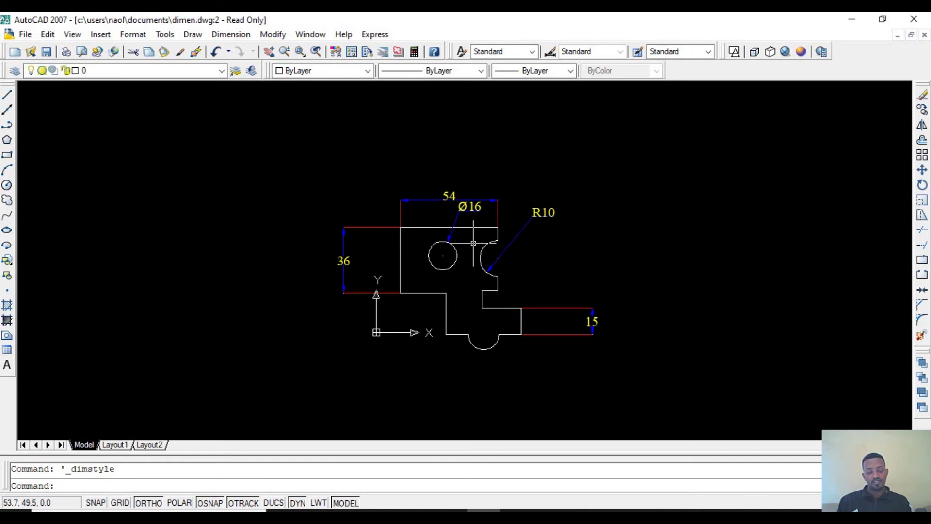
pyautogui.scroll(1, 475, 275)
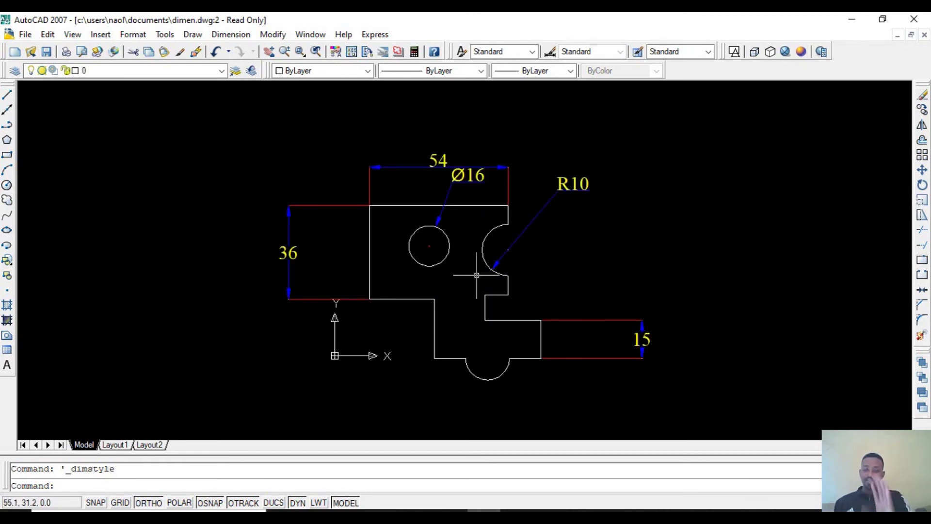